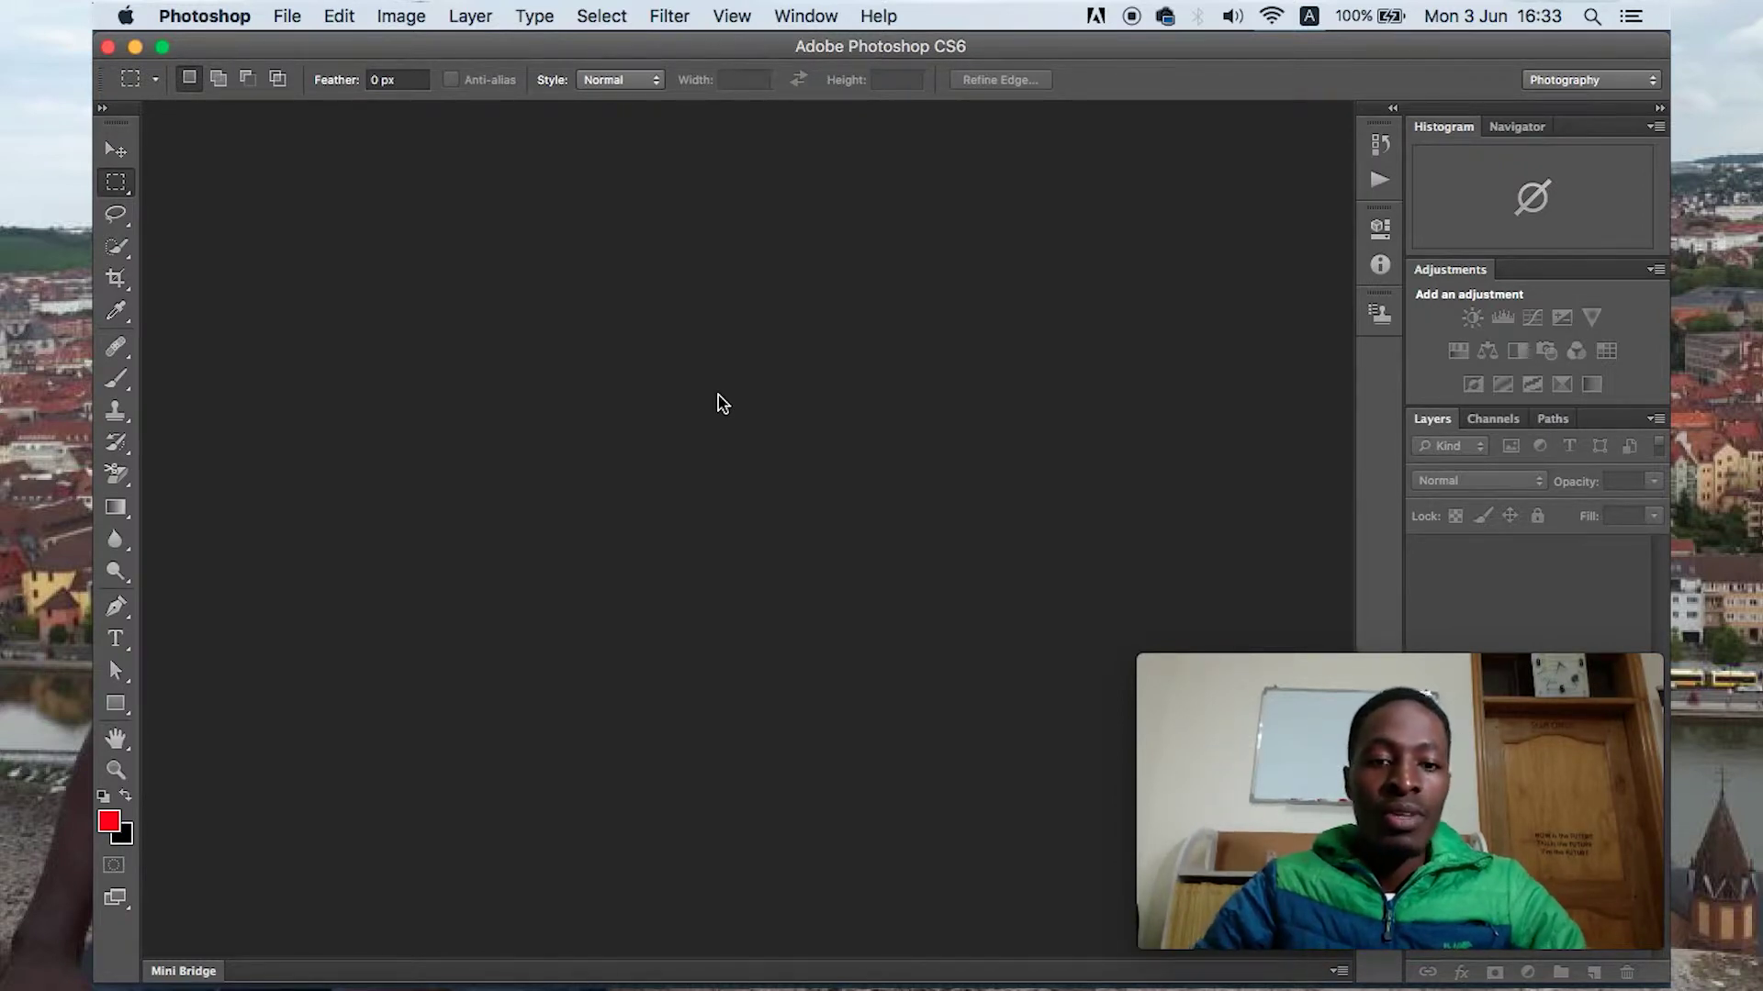
Open the Desktop's Optimize folder full screen in icon view and select IMG_3942.JPG
{"action": "mouse_move", "coordinate": [690, 987]}
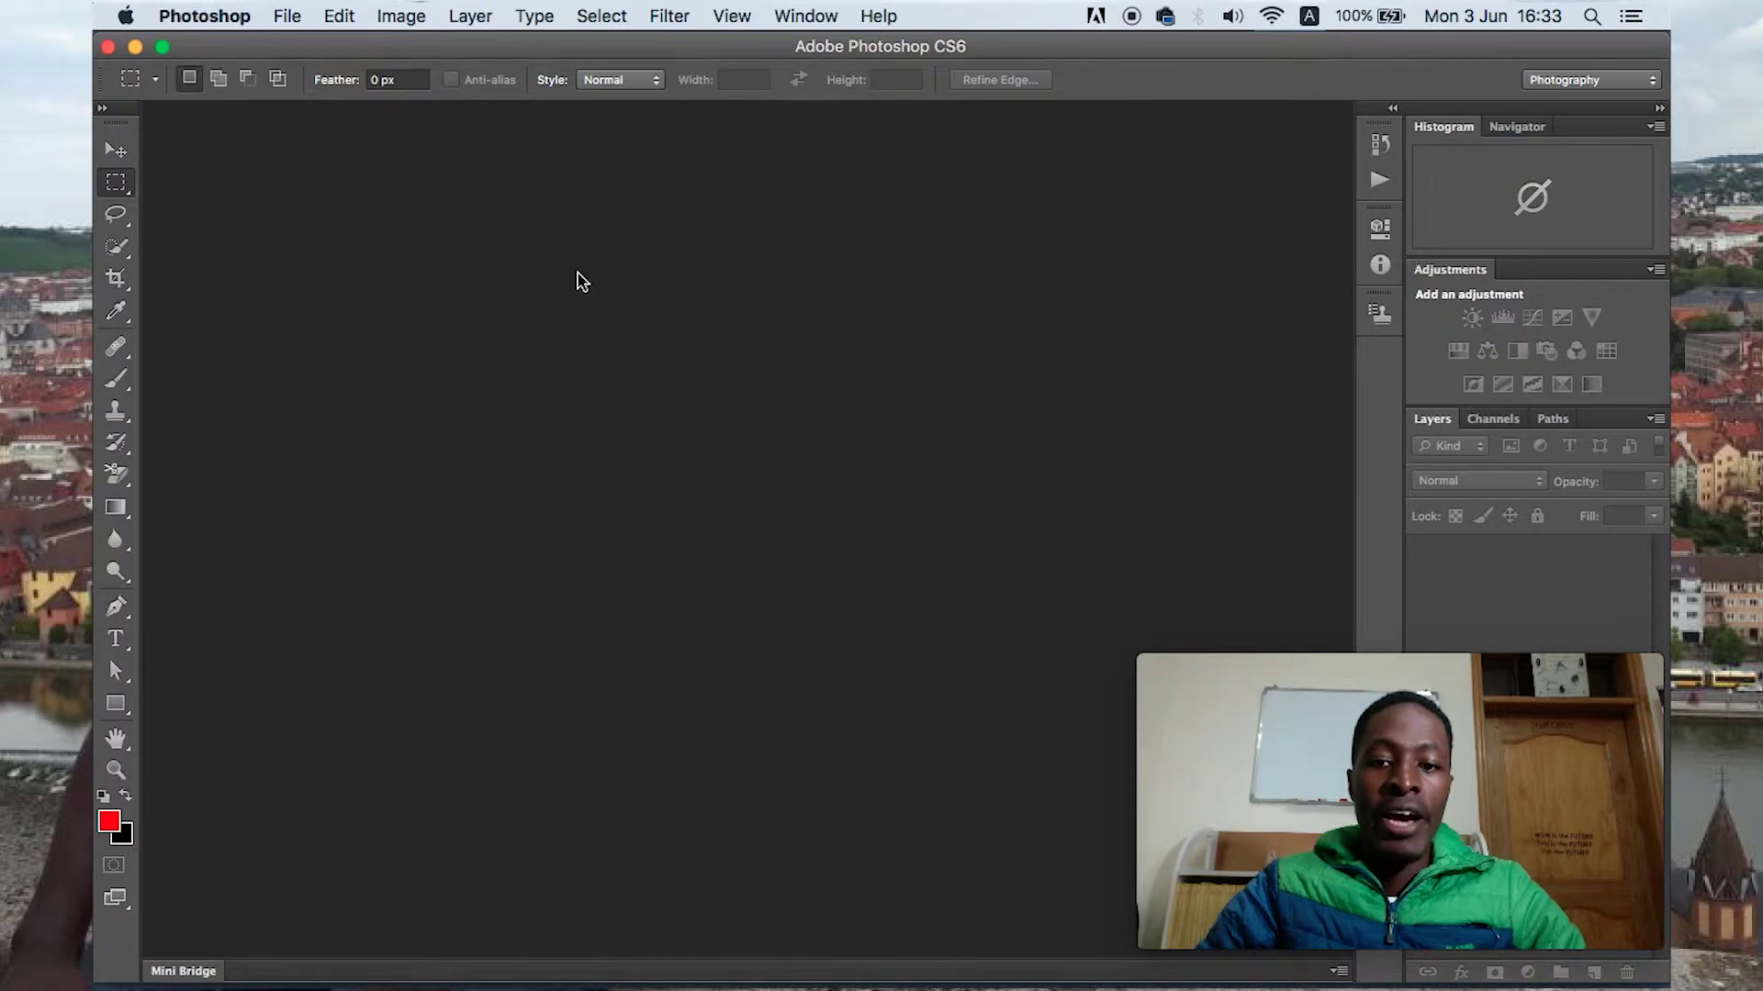
{"action": "left_click", "coordinate": [490, 959]}
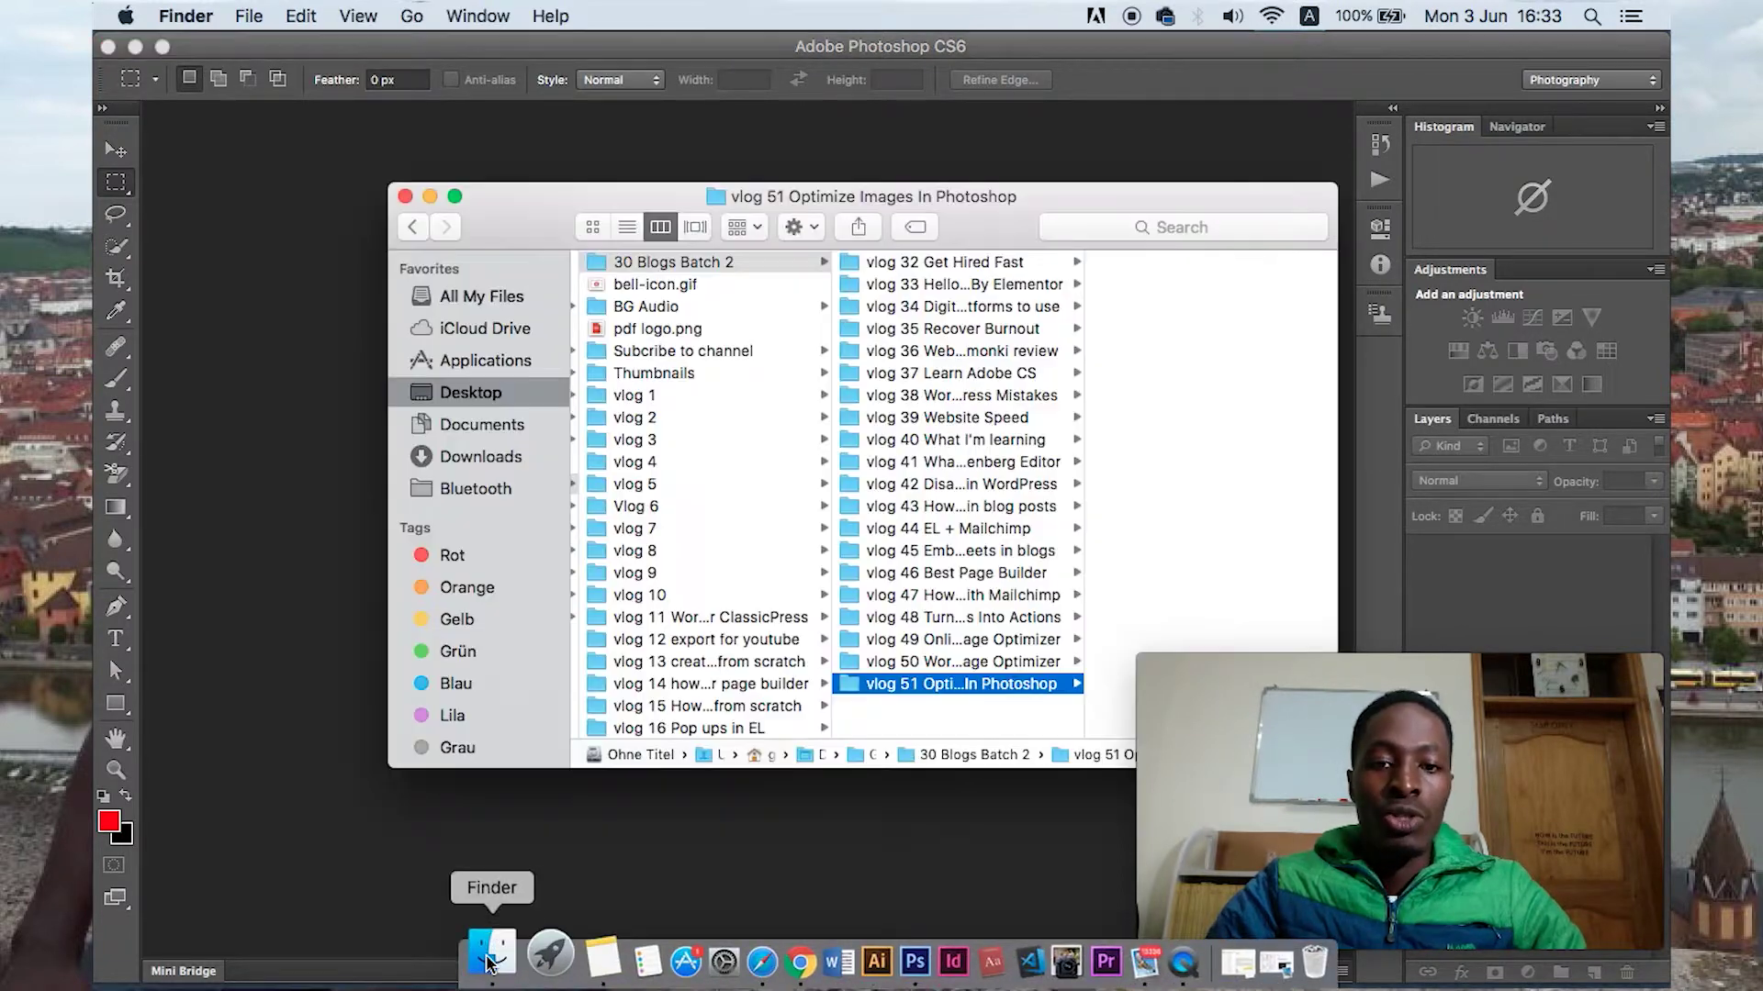
{"action": "left_click", "coordinate": [470, 390]}
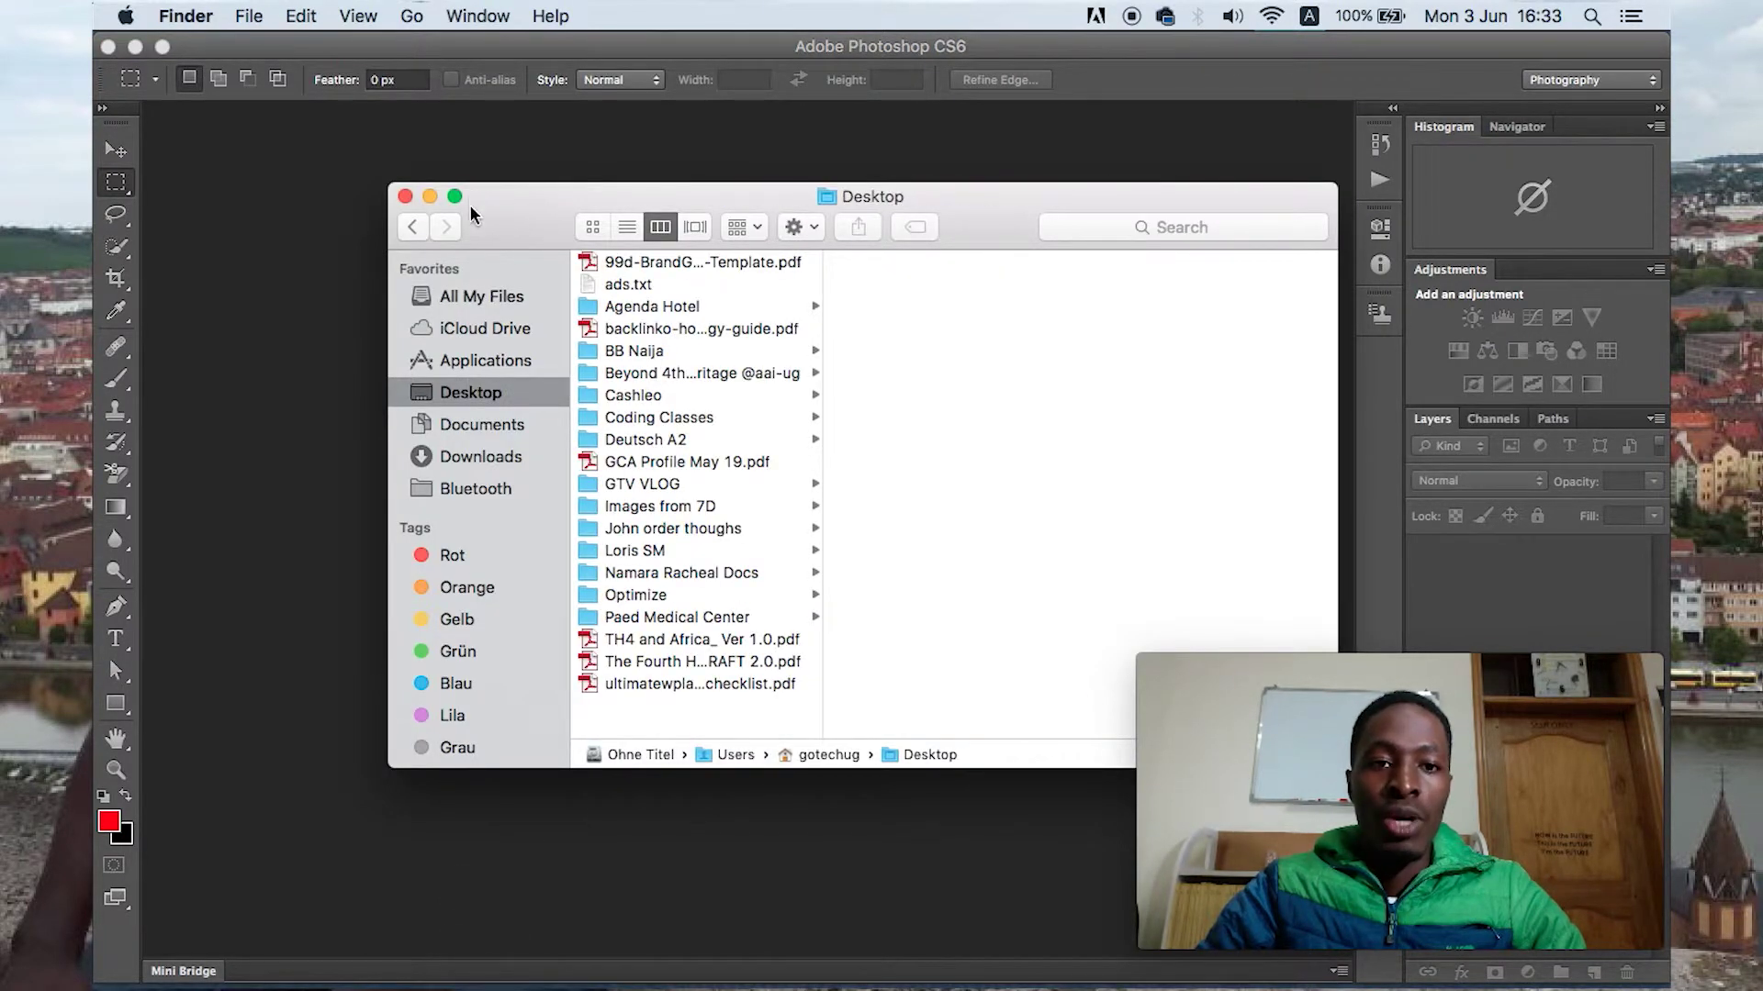
{"action": "left_click", "coordinate": [654, 596]}
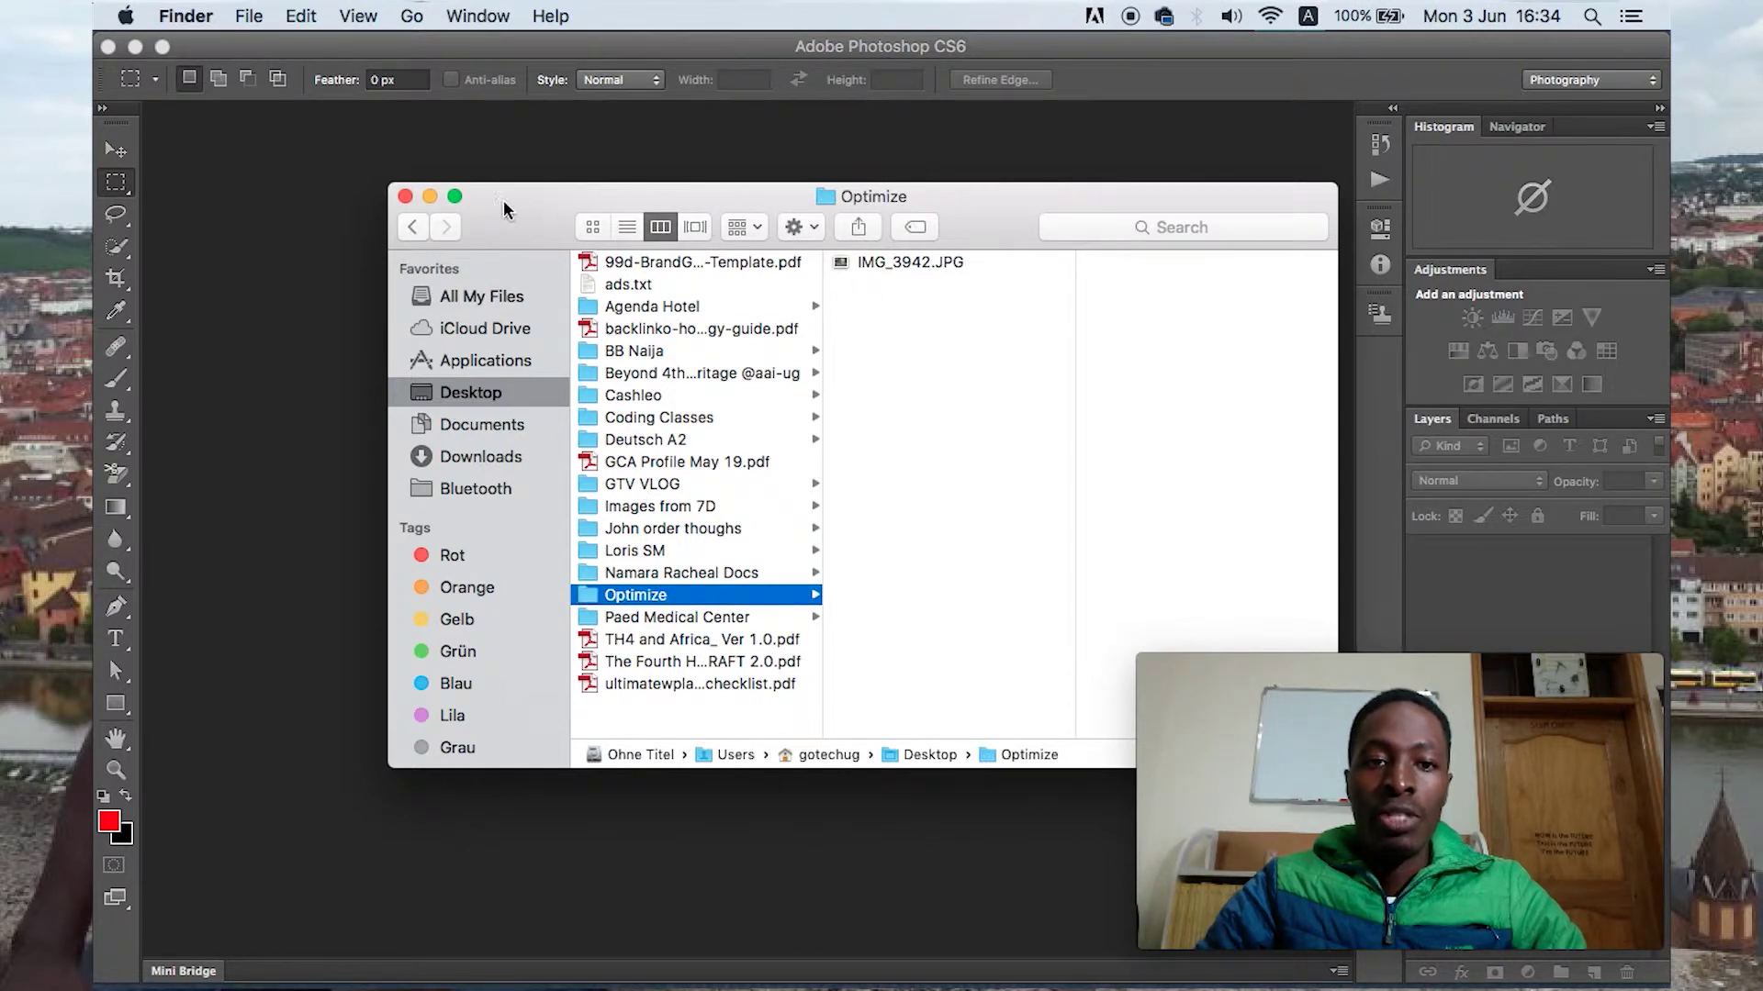
{"action": "left_click", "coordinate": [455, 196]}
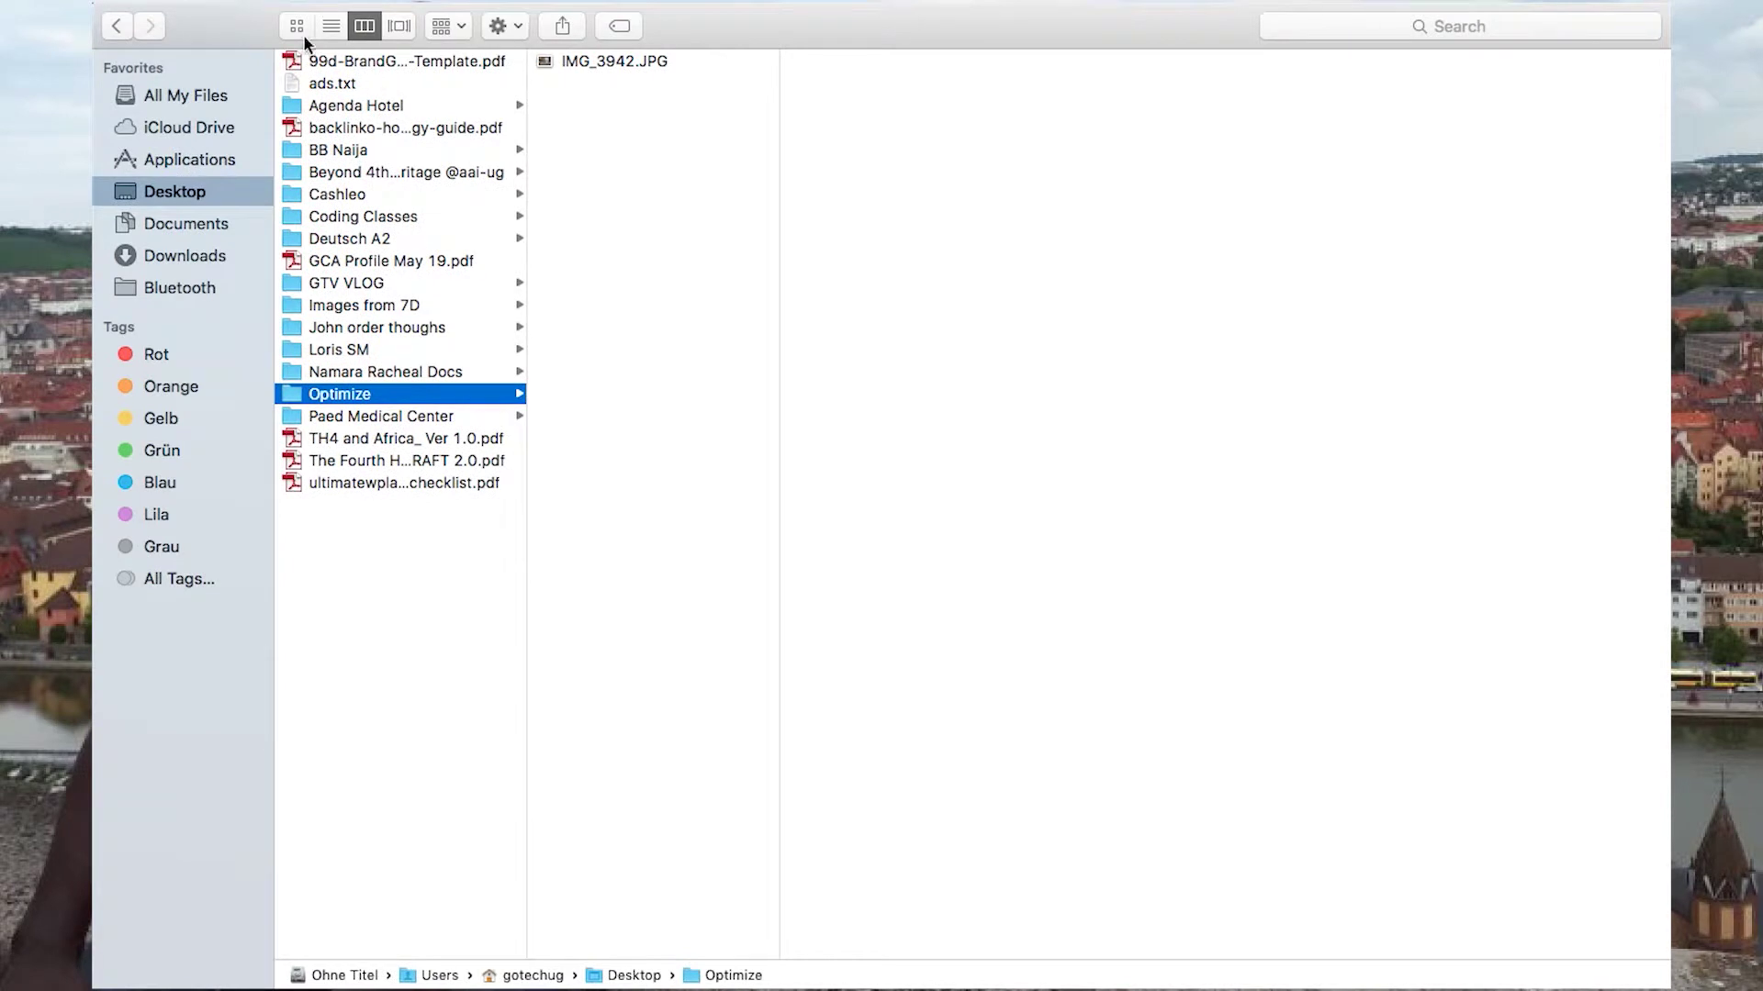
{"action": "left_click", "coordinate": [297, 25]}
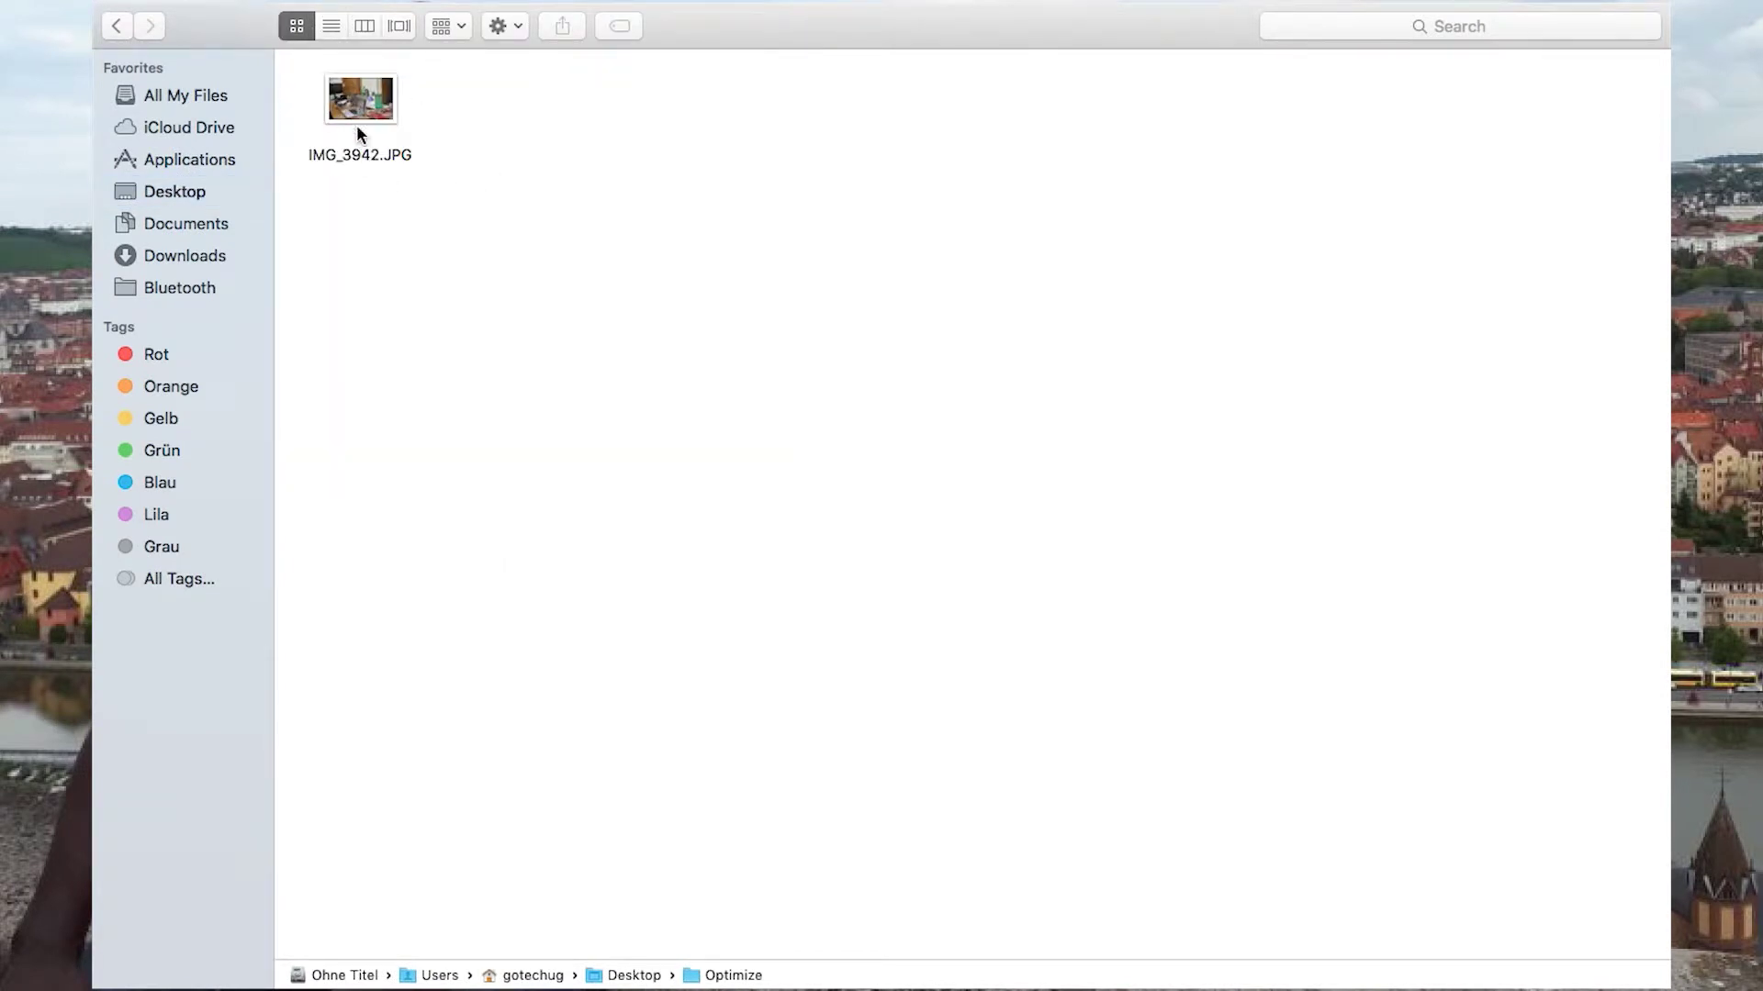
{"action": "left_click", "coordinate": [373, 97]}
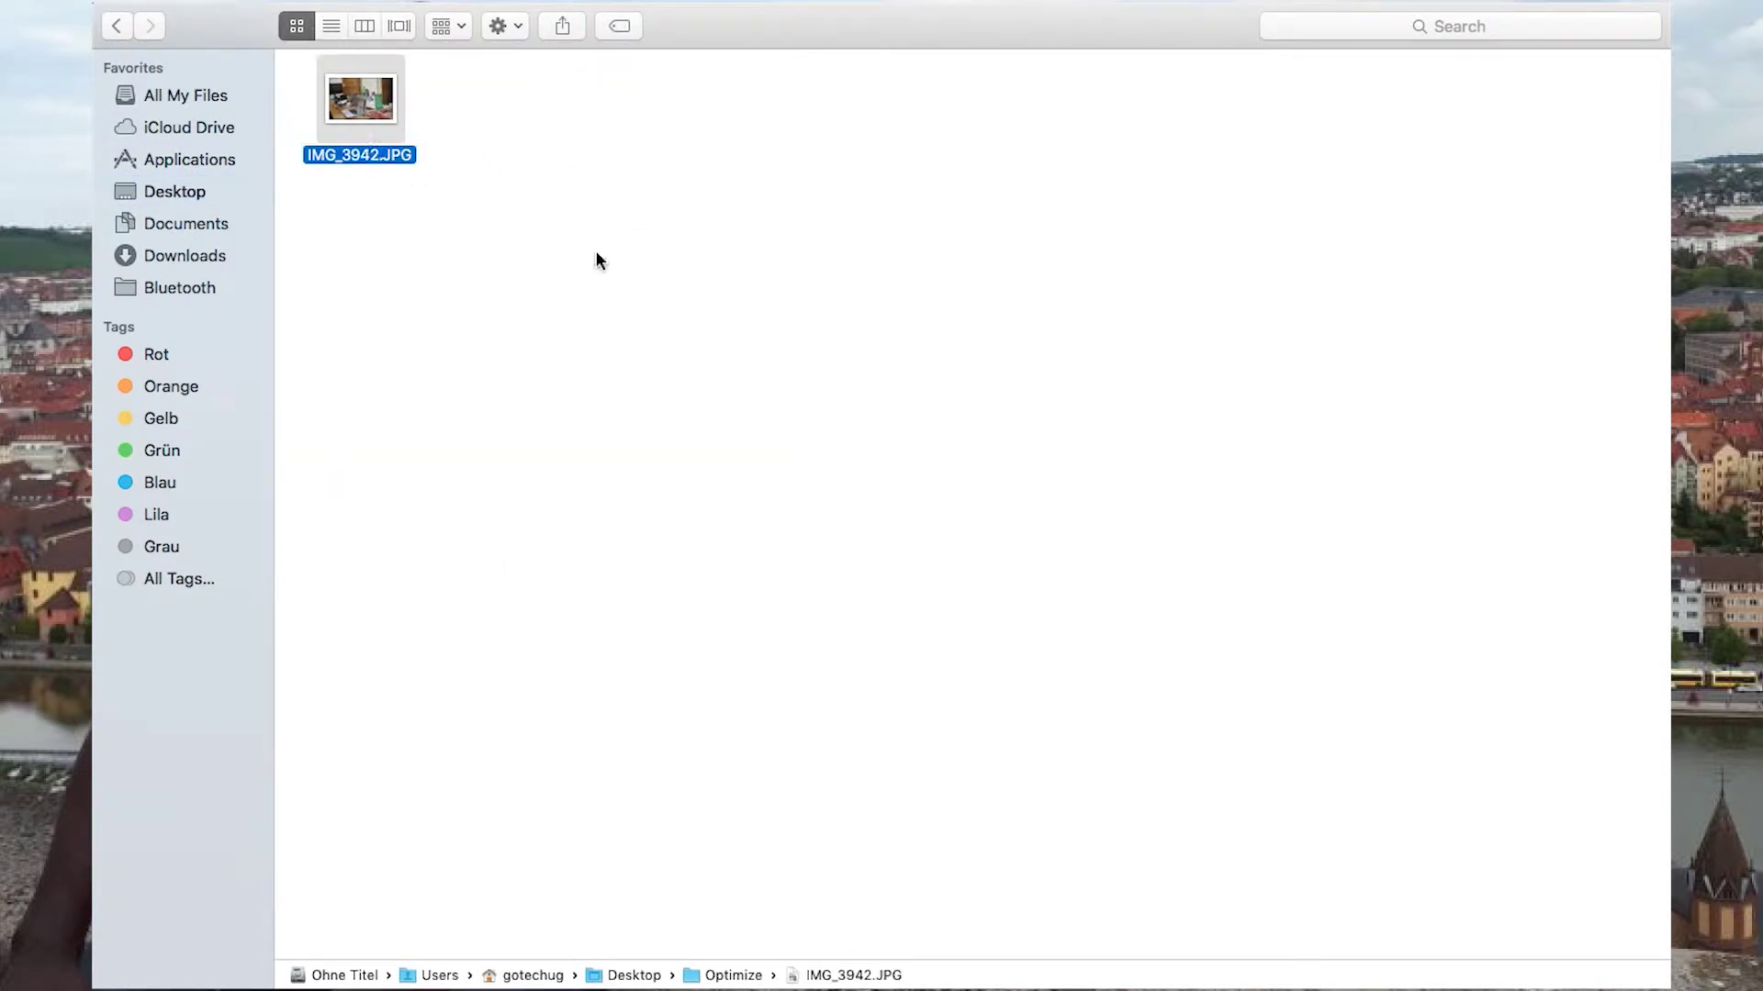
Show Get Info for IMG_3942.JPG, widened to reveal its 7 MB size and 5184 × 3456 dimensions
{"action": "right_click", "coordinate": [352, 104]}
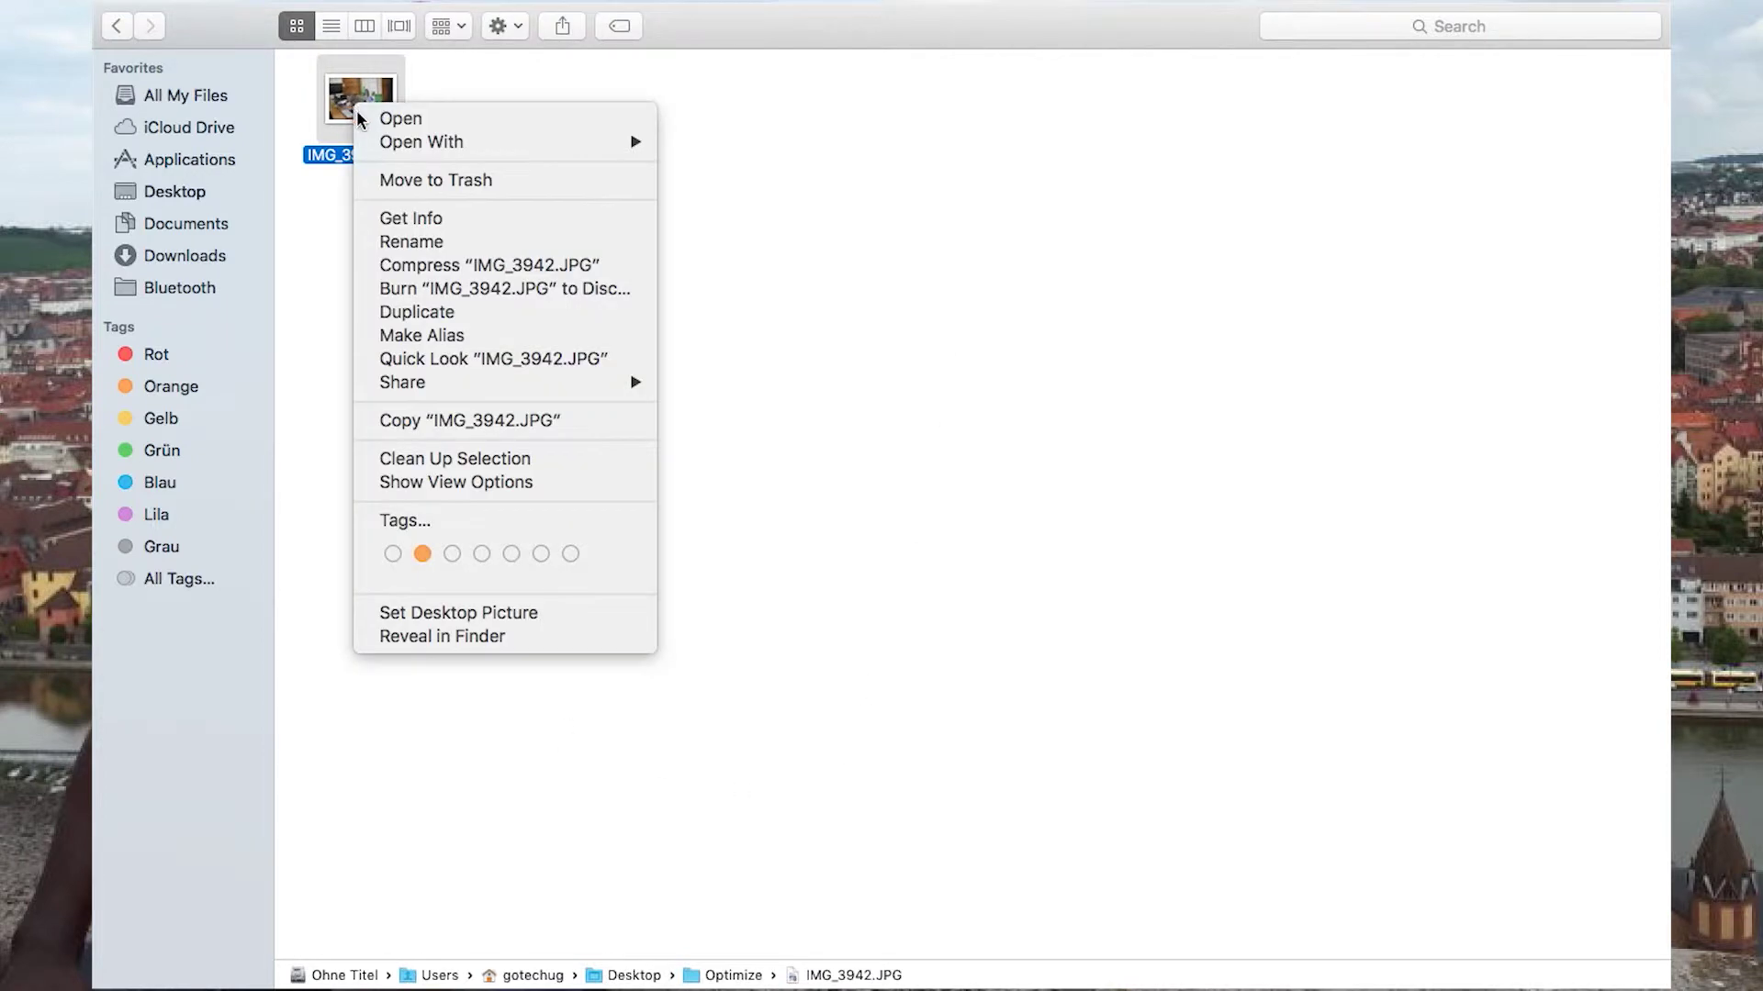
{"action": "left_click", "coordinate": [407, 220]}
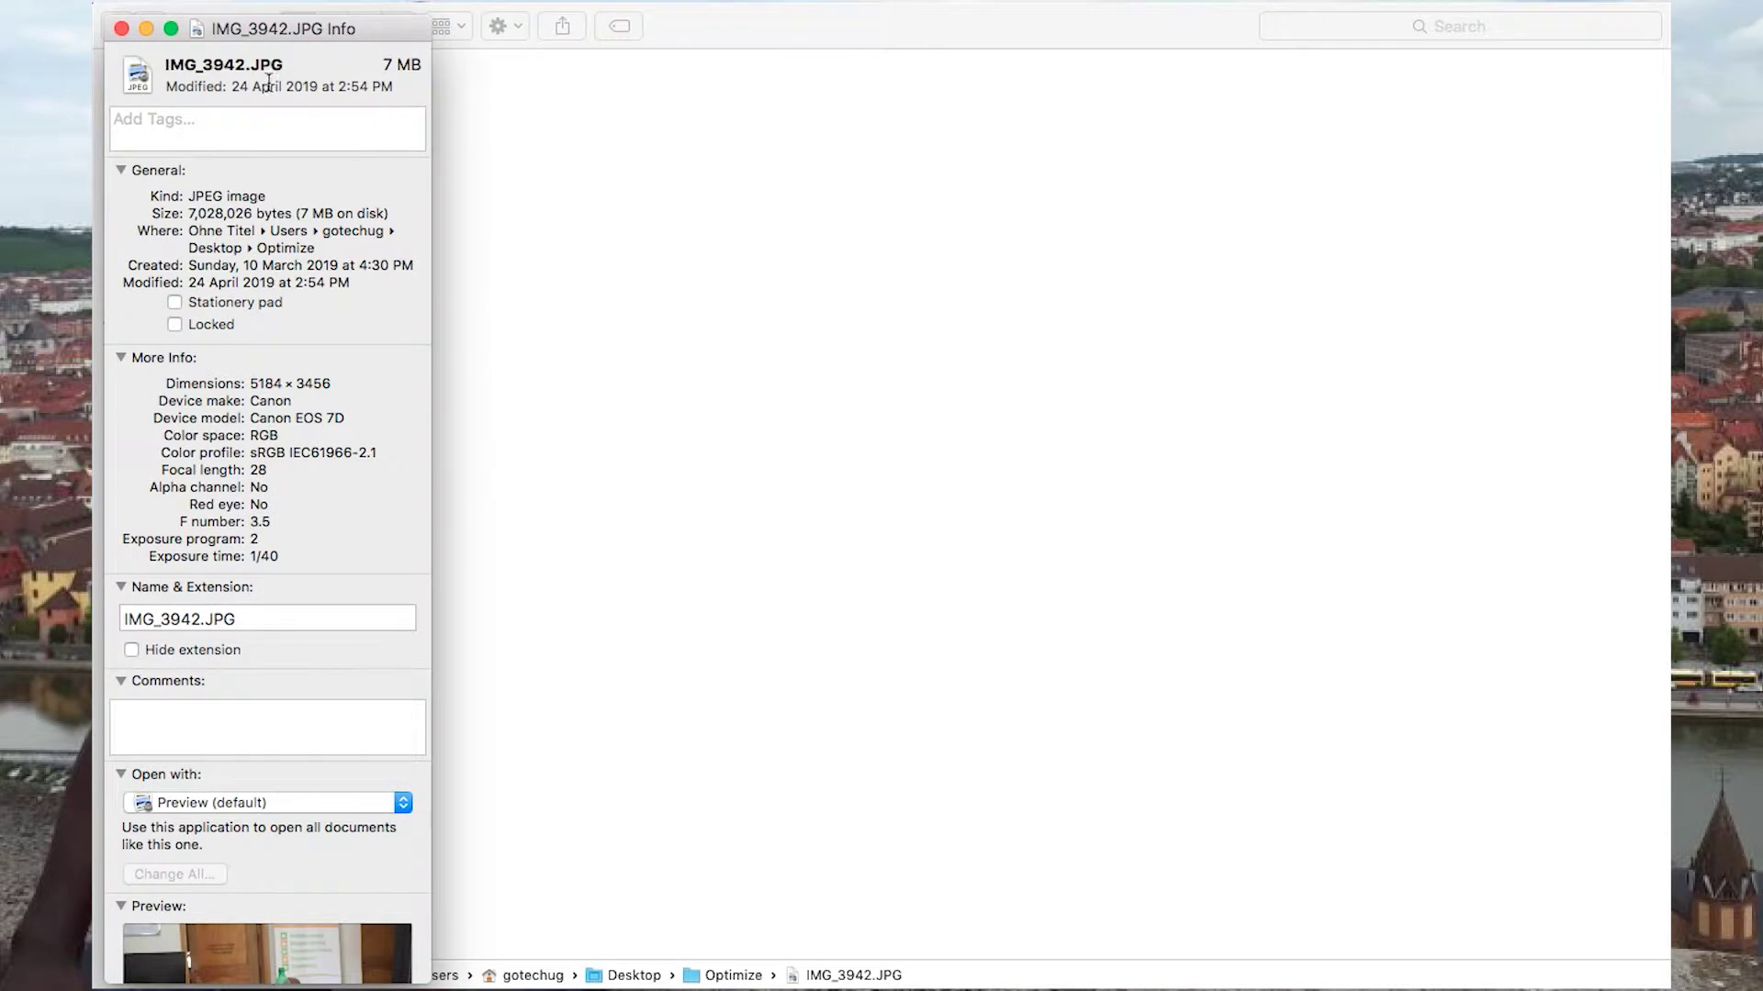
{"action": "left_click_drag", "start_coordinate": [294, 43], "coordinate": [772, 62]}
{"action": "left_click_drag", "start_coordinate": [913, 484], "coordinate": [1269, 486]}
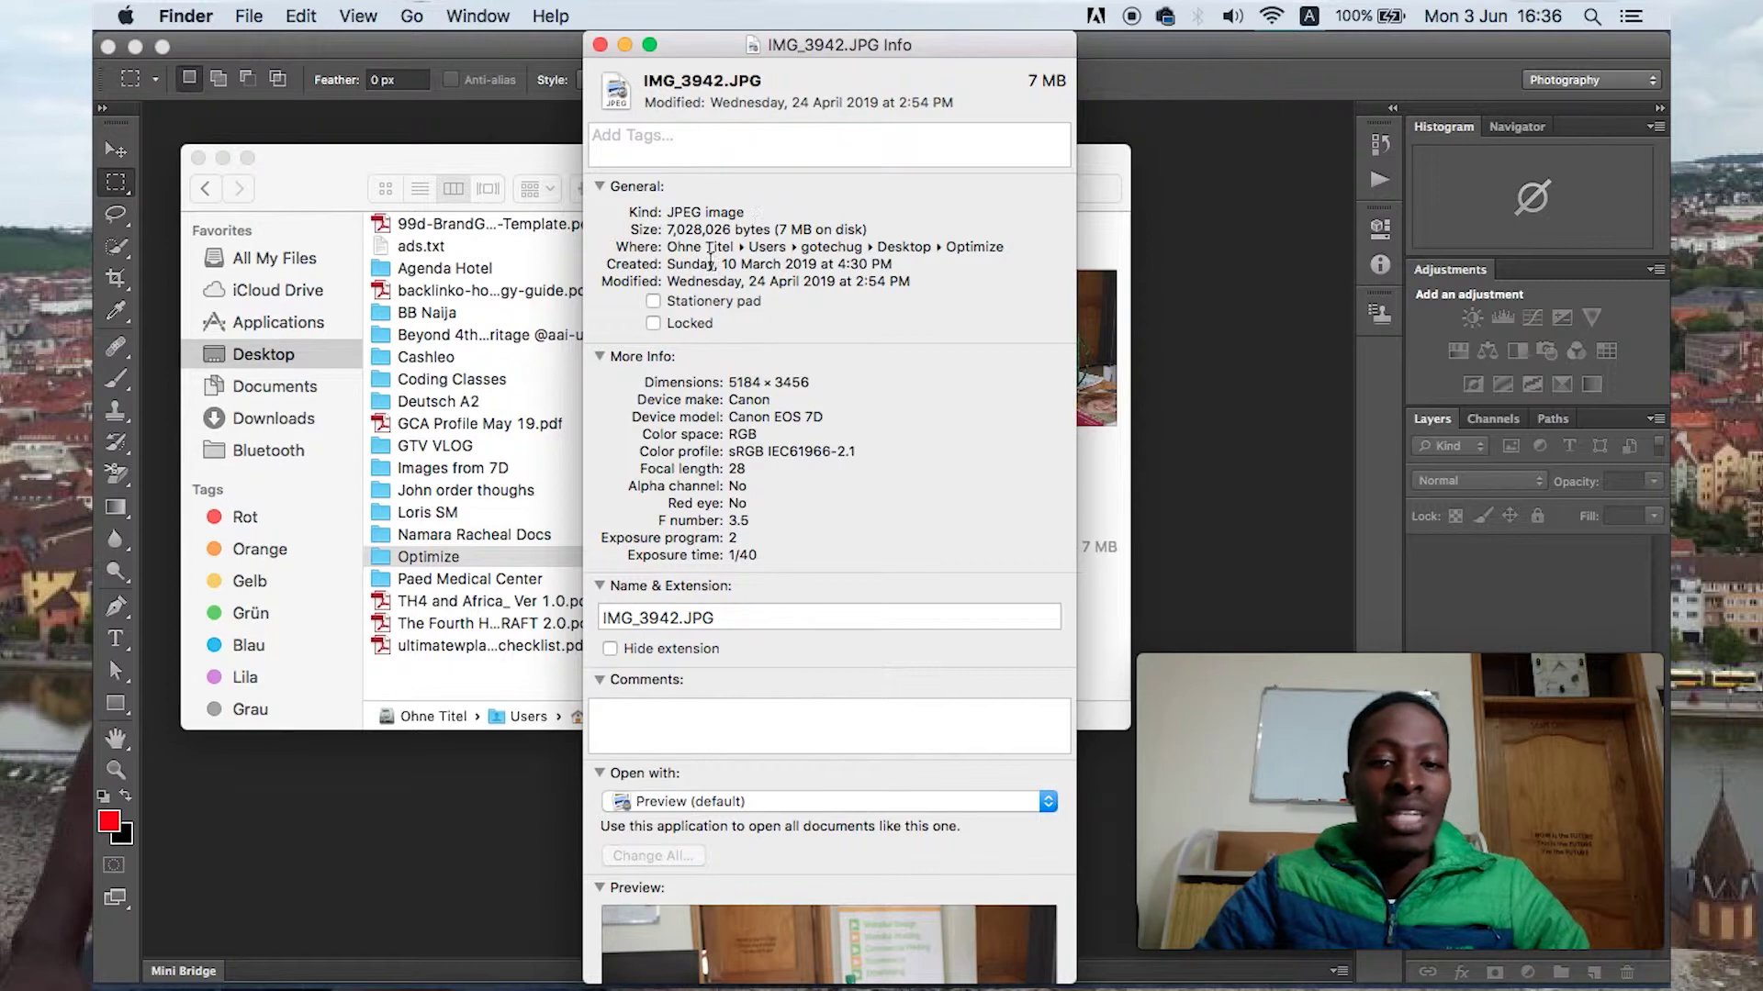
Open IMG_3942.JPG with Adobe Photoshop CS6 from its Finder context menu
{"action": "left_click", "coordinate": [360, 173]}
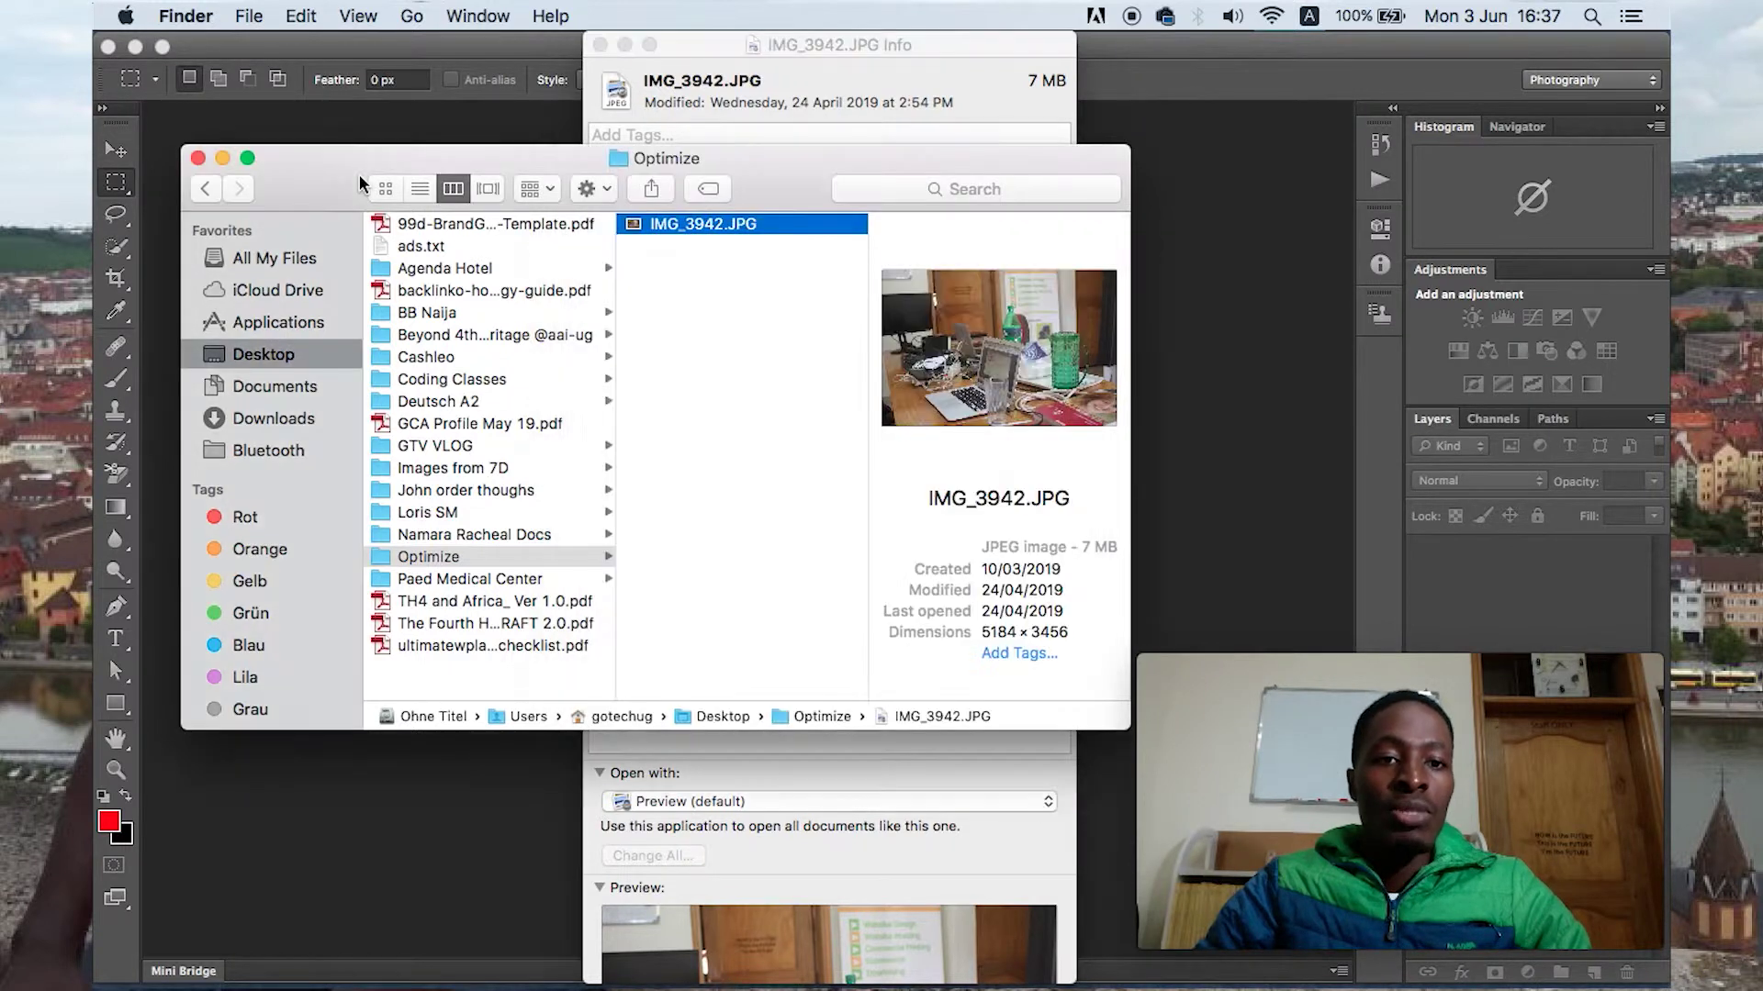
{"action": "right_click", "coordinate": [652, 229]}
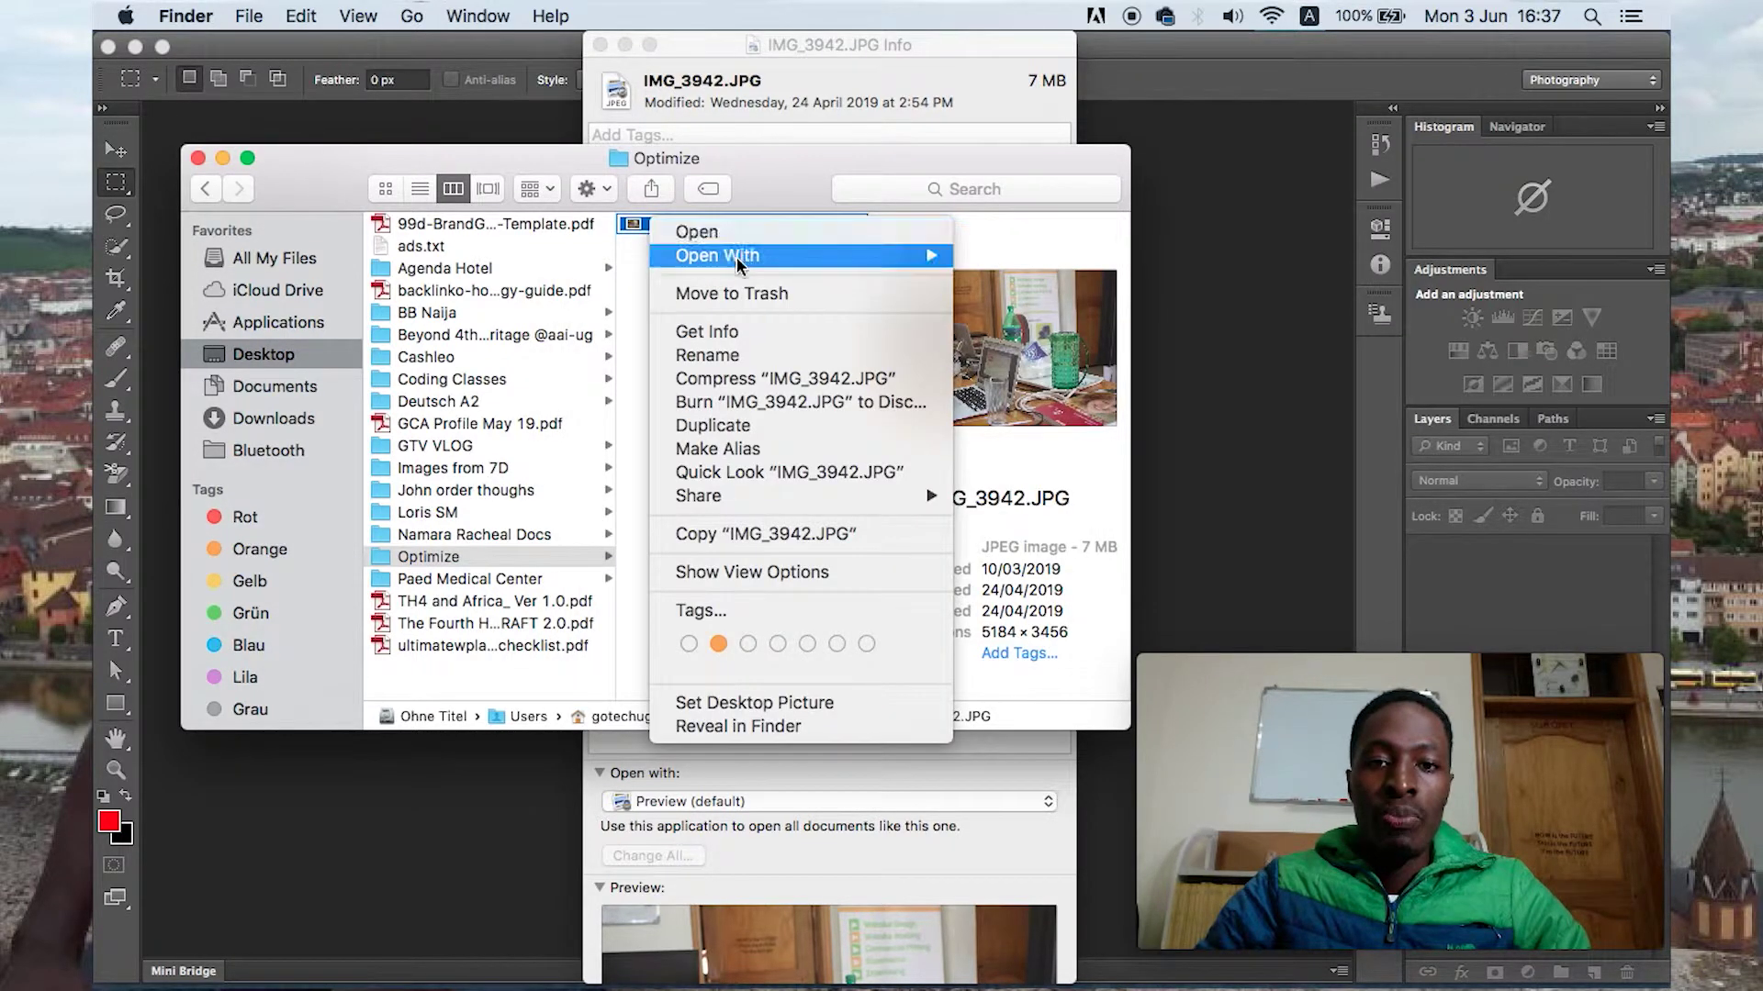
{"action": "mouse_move", "coordinate": [736, 256]}
{"action": "left_click", "coordinate": [1065, 323]}
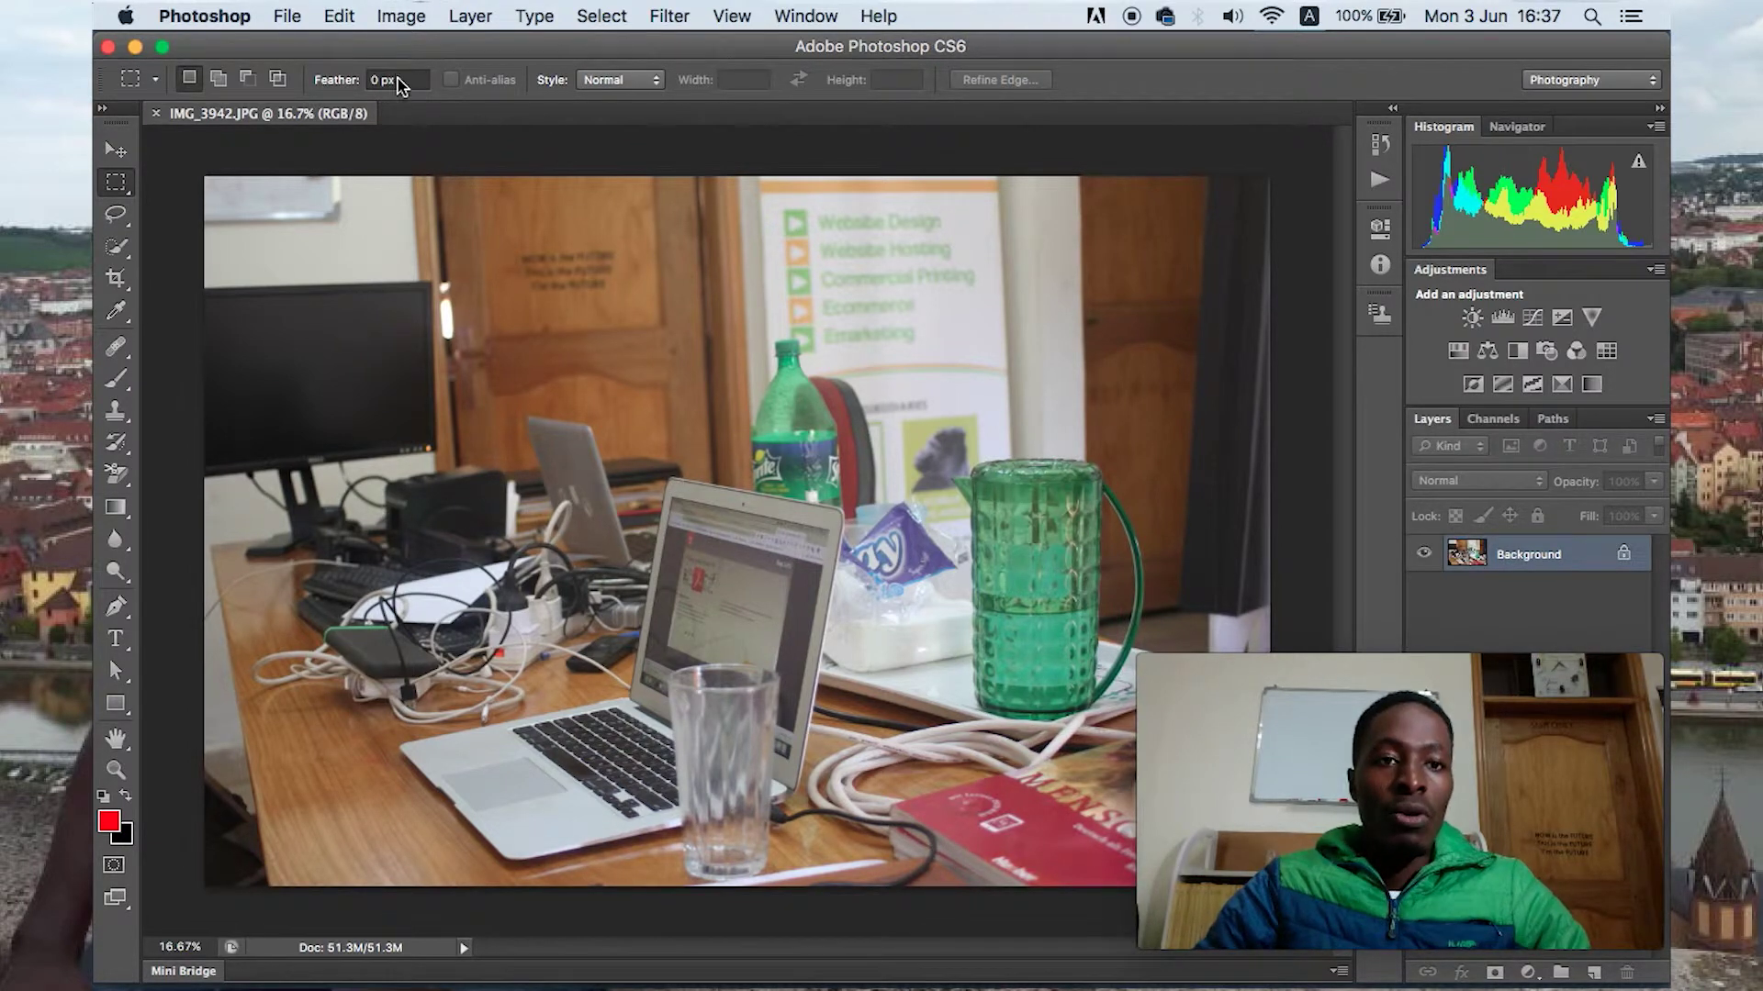
Resize the photo to 1000 px wide (1000 × 667, proportions constrained) and fit it on screen
{"action": "left_click", "coordinate": [403, 18]}
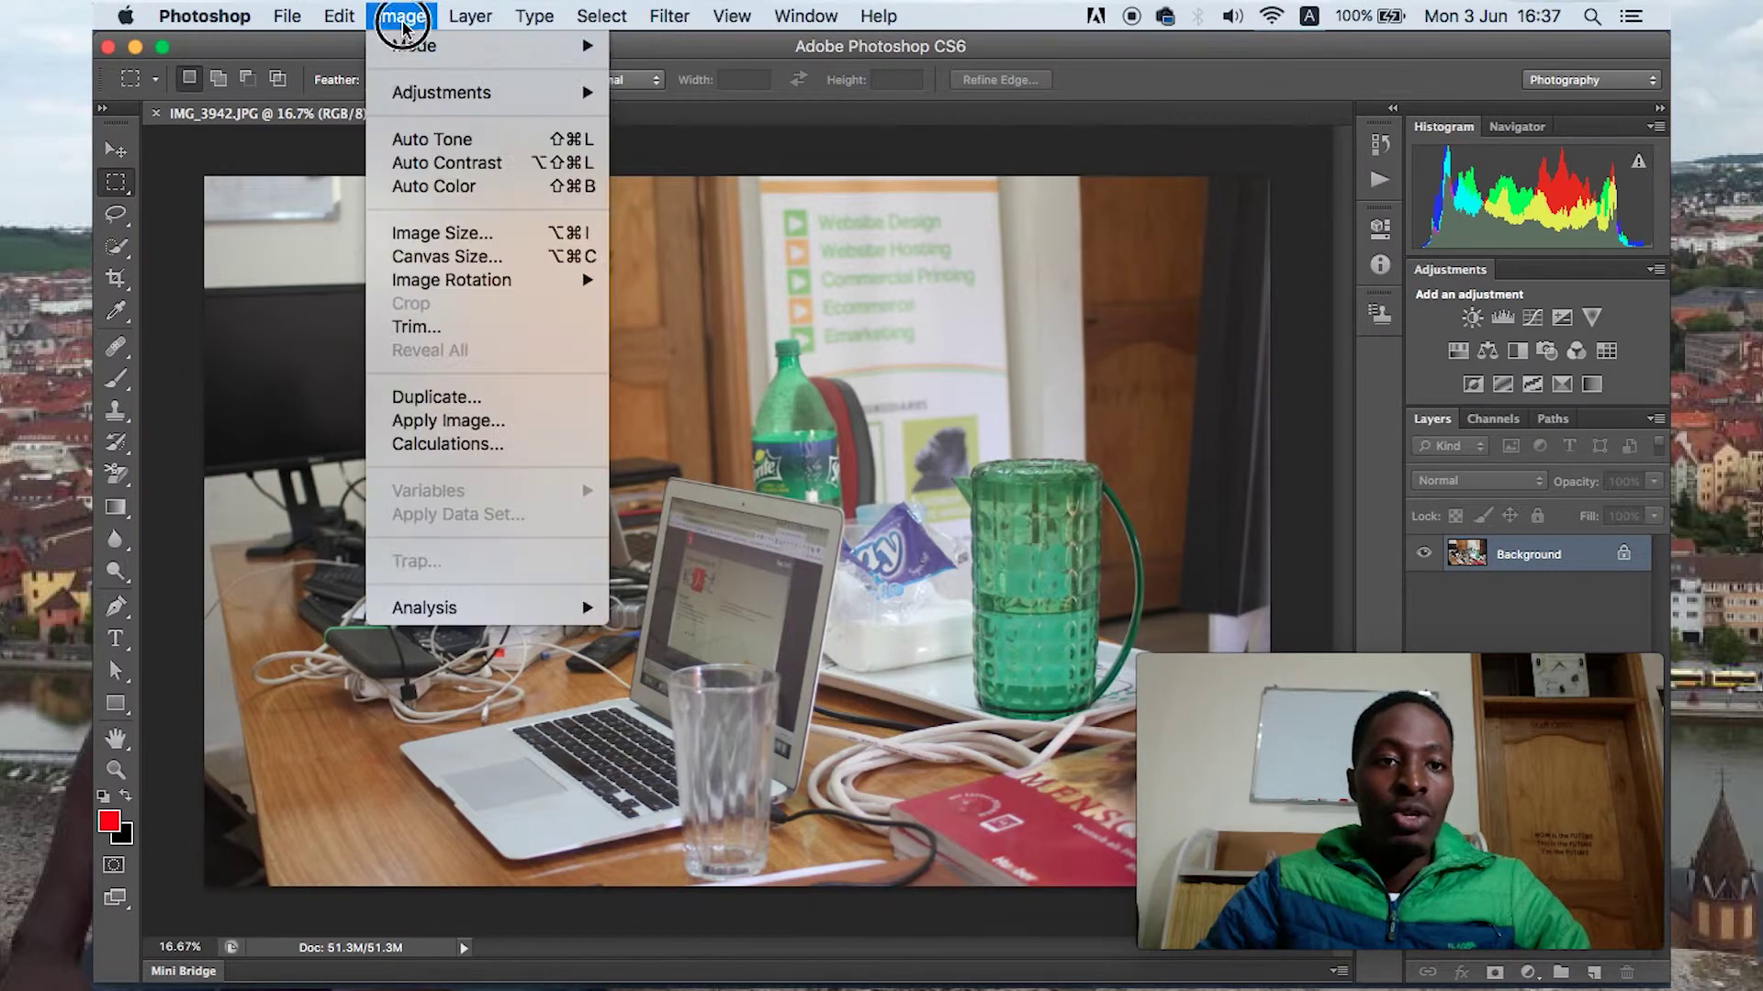
{"action": "left_click", "coordinate": [442, 233]}
{"action": "left_click_drag", "start_coordinate": [962, 380], "coordinate": [597, 312]}
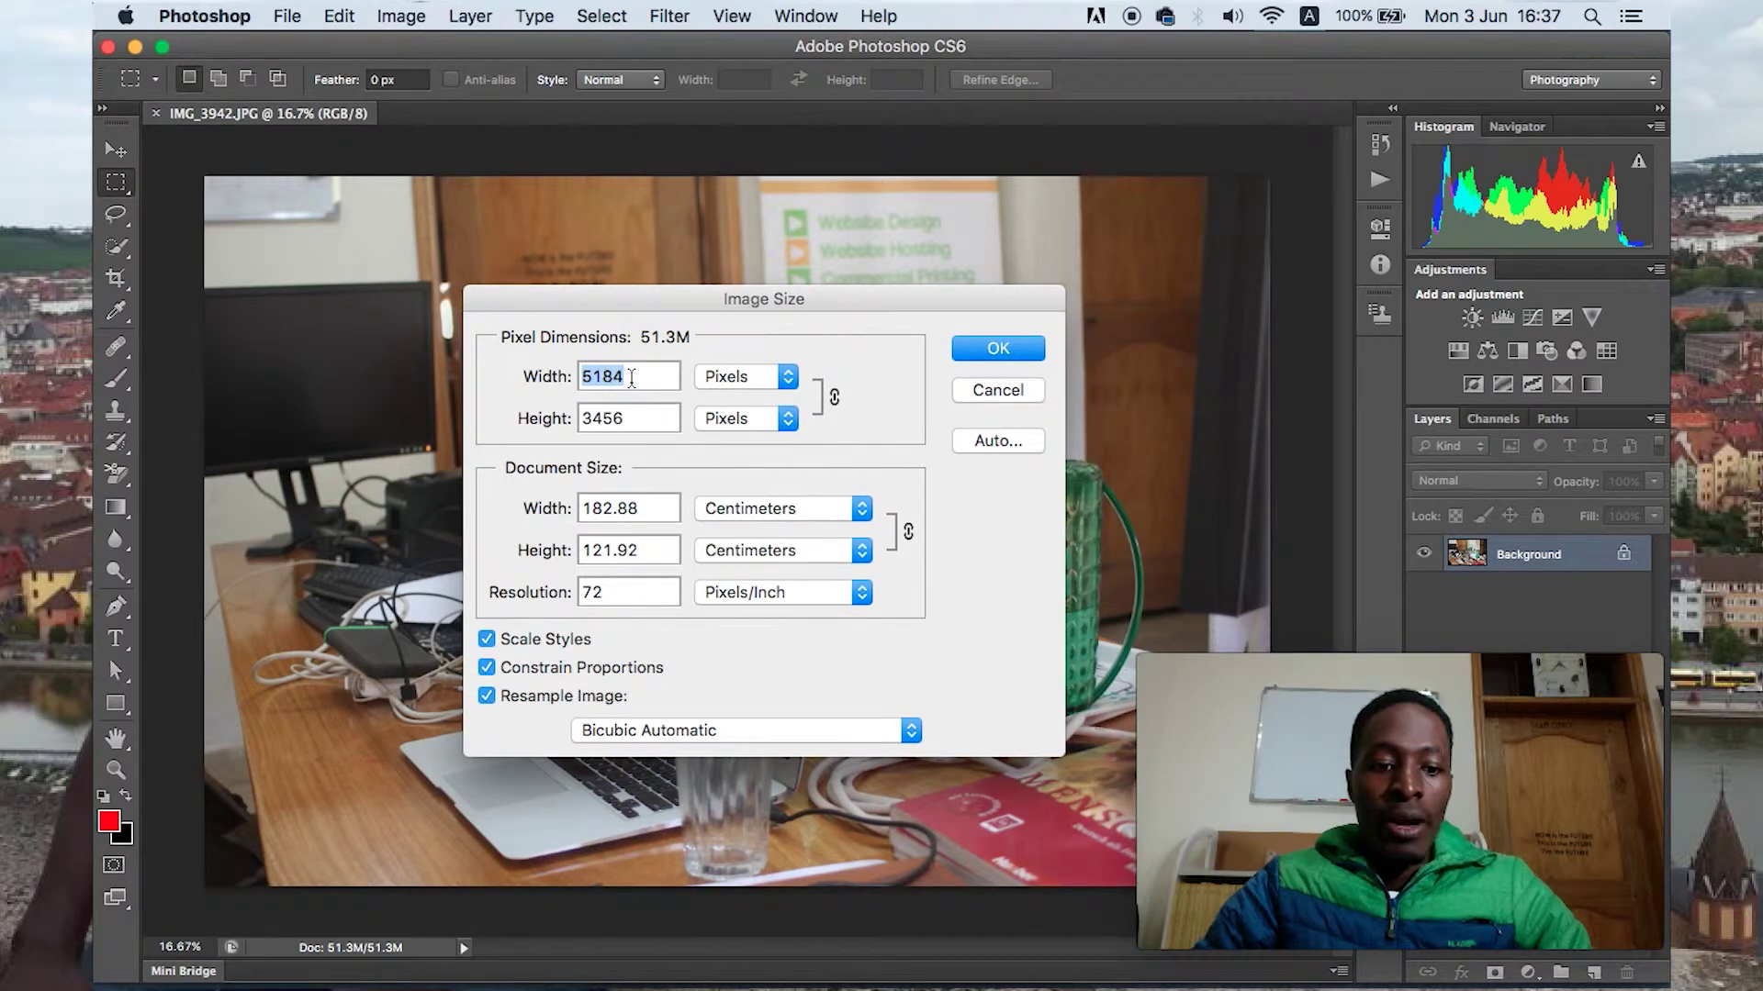
{"action": "type", "text": "1000"}
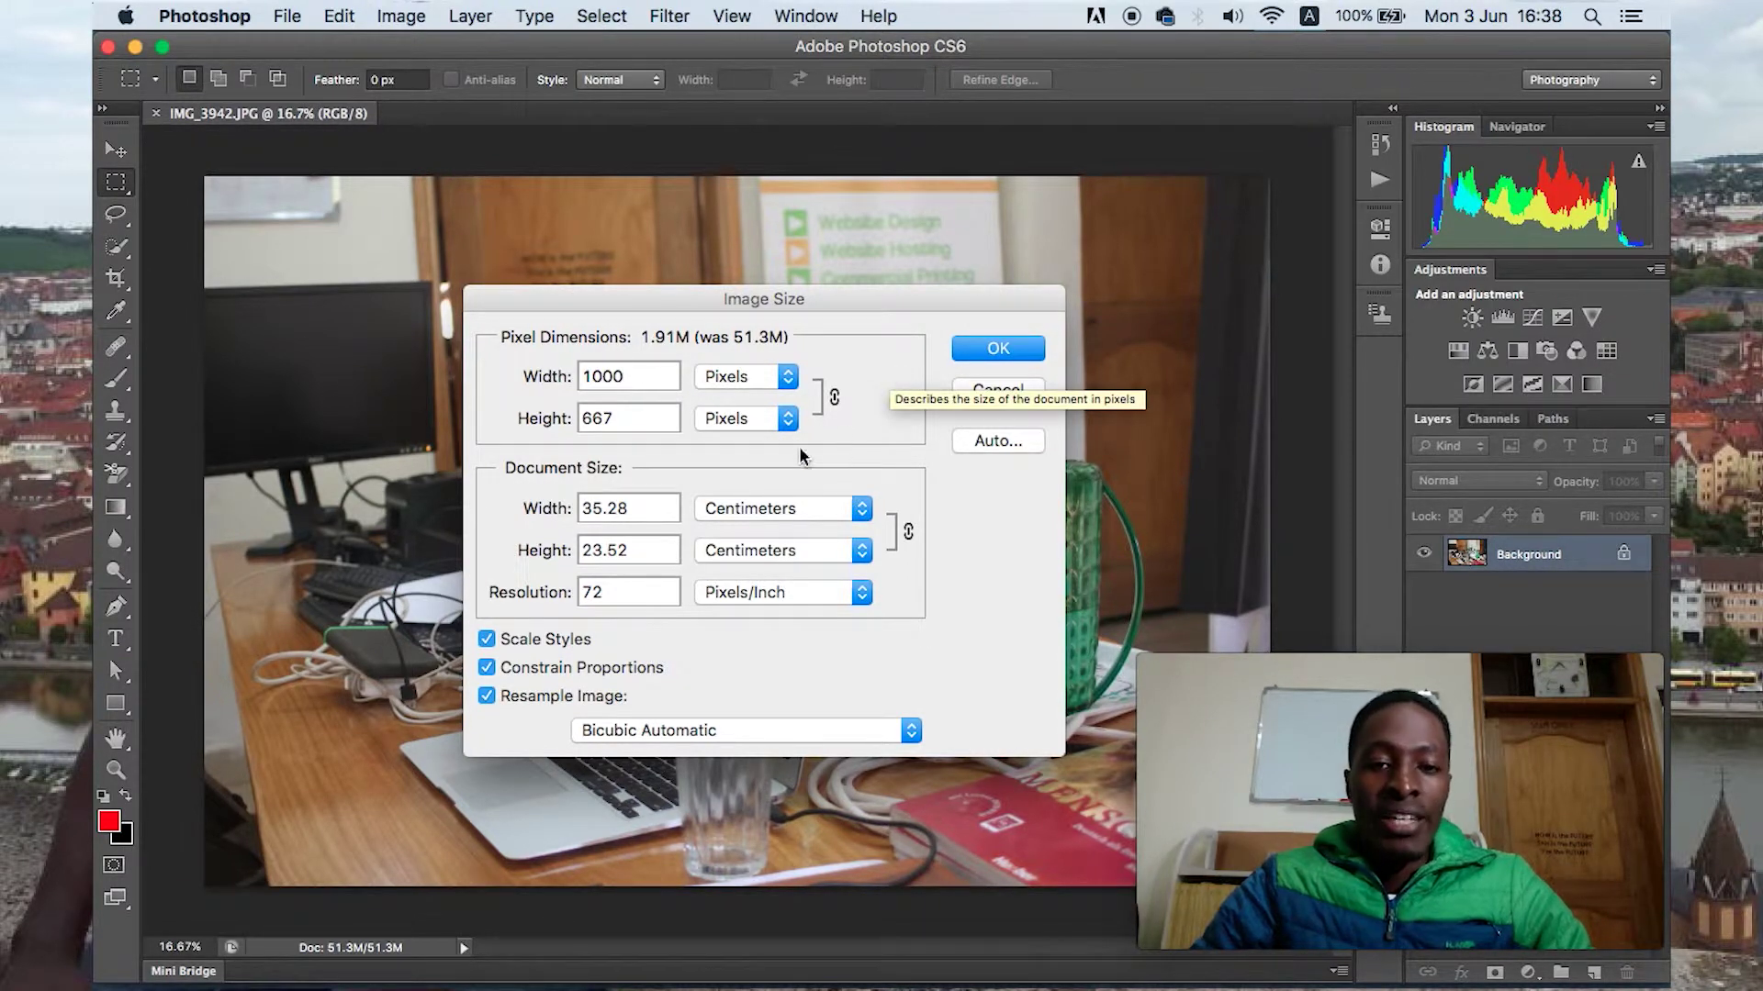
{"action": "left_click", "coordinate": [984, 350]}
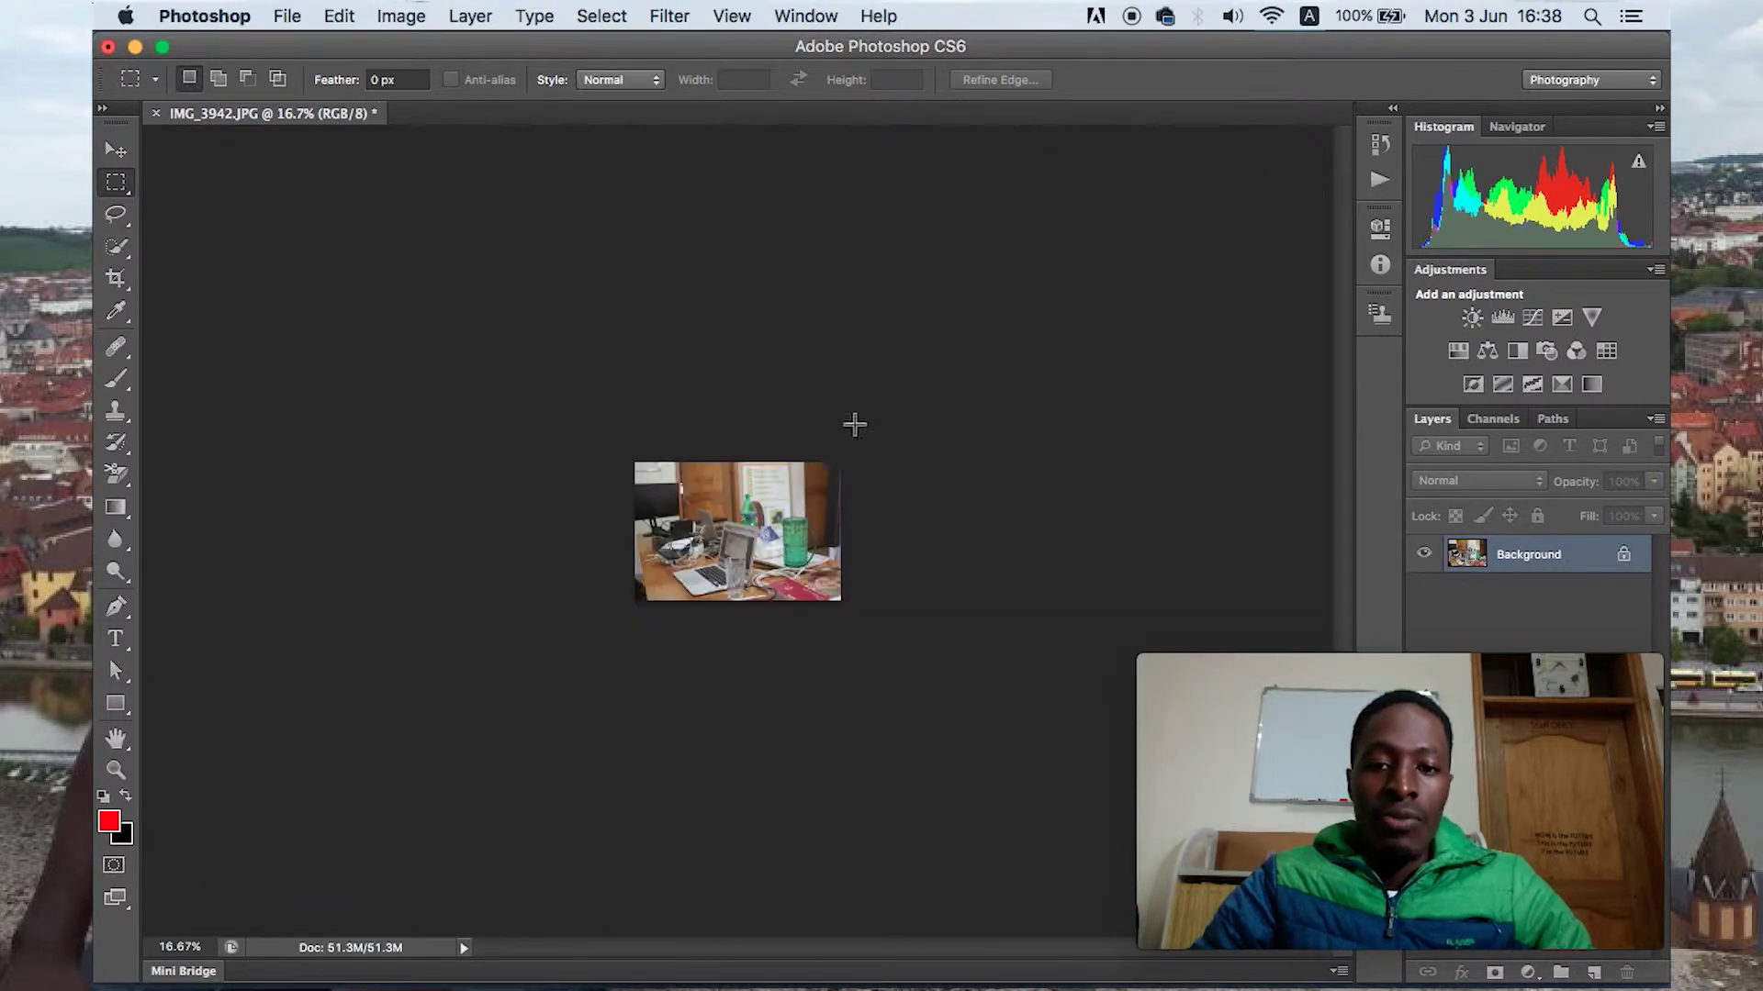
{"action": "key", "text": "super+plus"}
{"action": "key", "text": "super+0"}
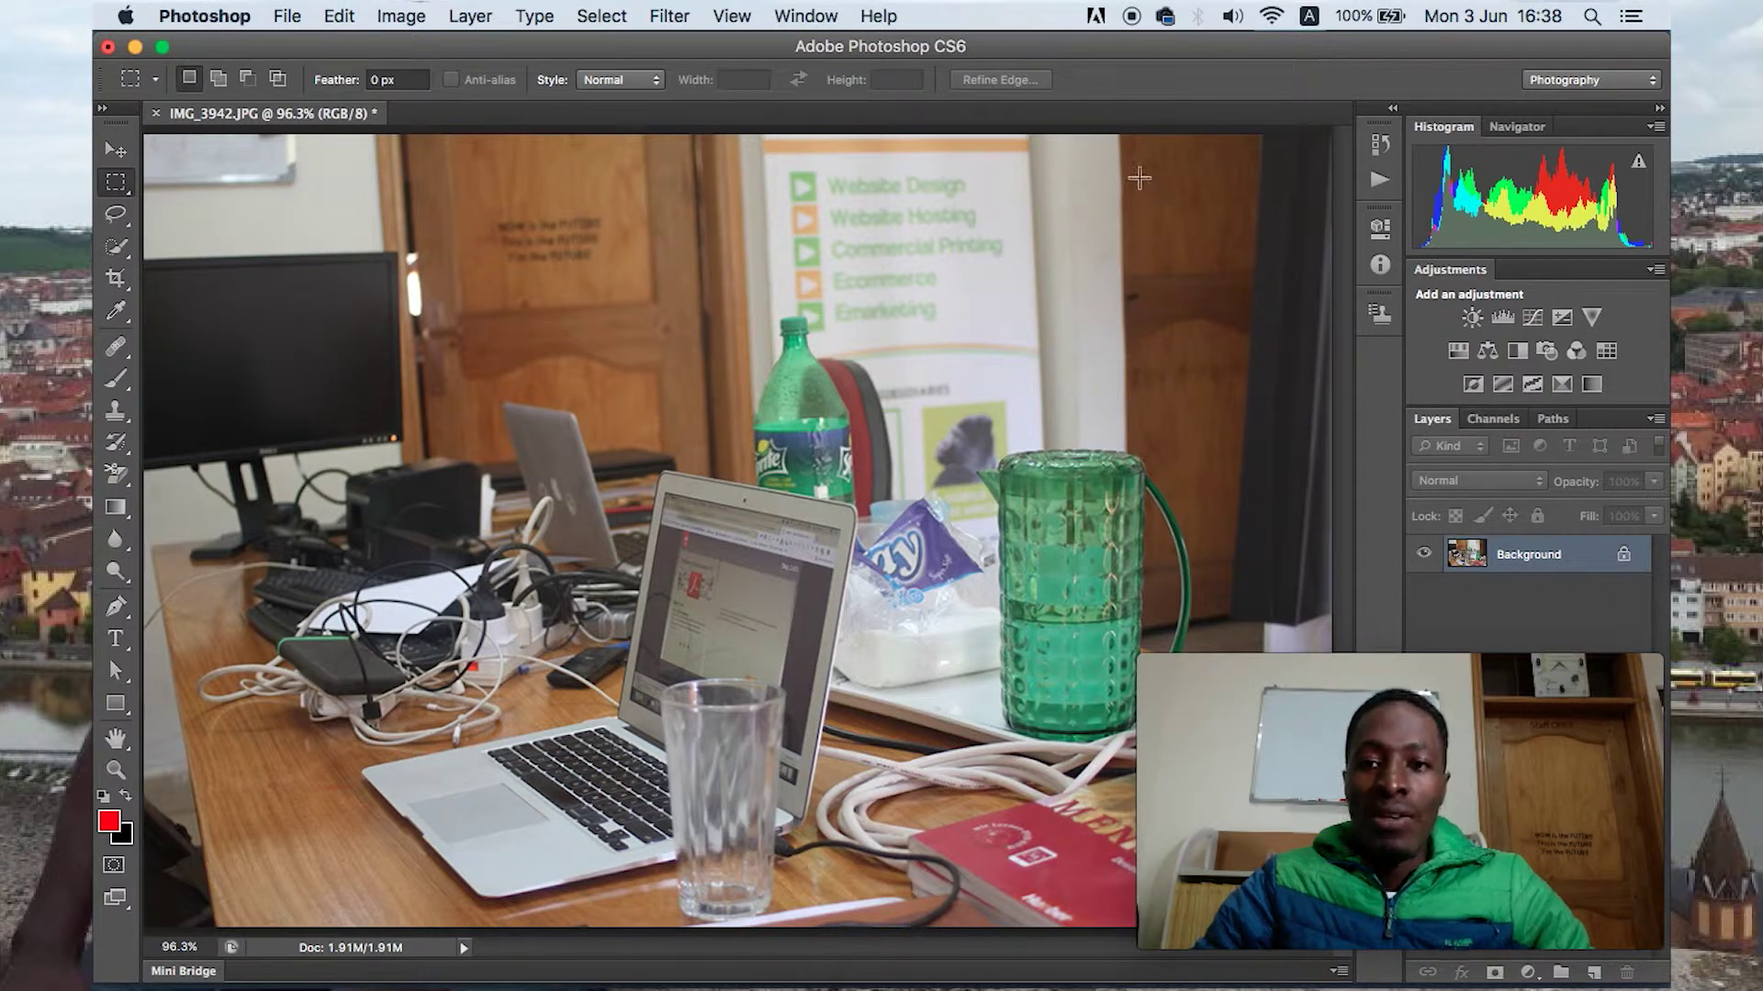
Open Save for Web and choose the JPEG High preset
{"action": "left_click", "coordinate": [238, 11]}
{"action": "mouse_move", "coordinate": [286, 15]}
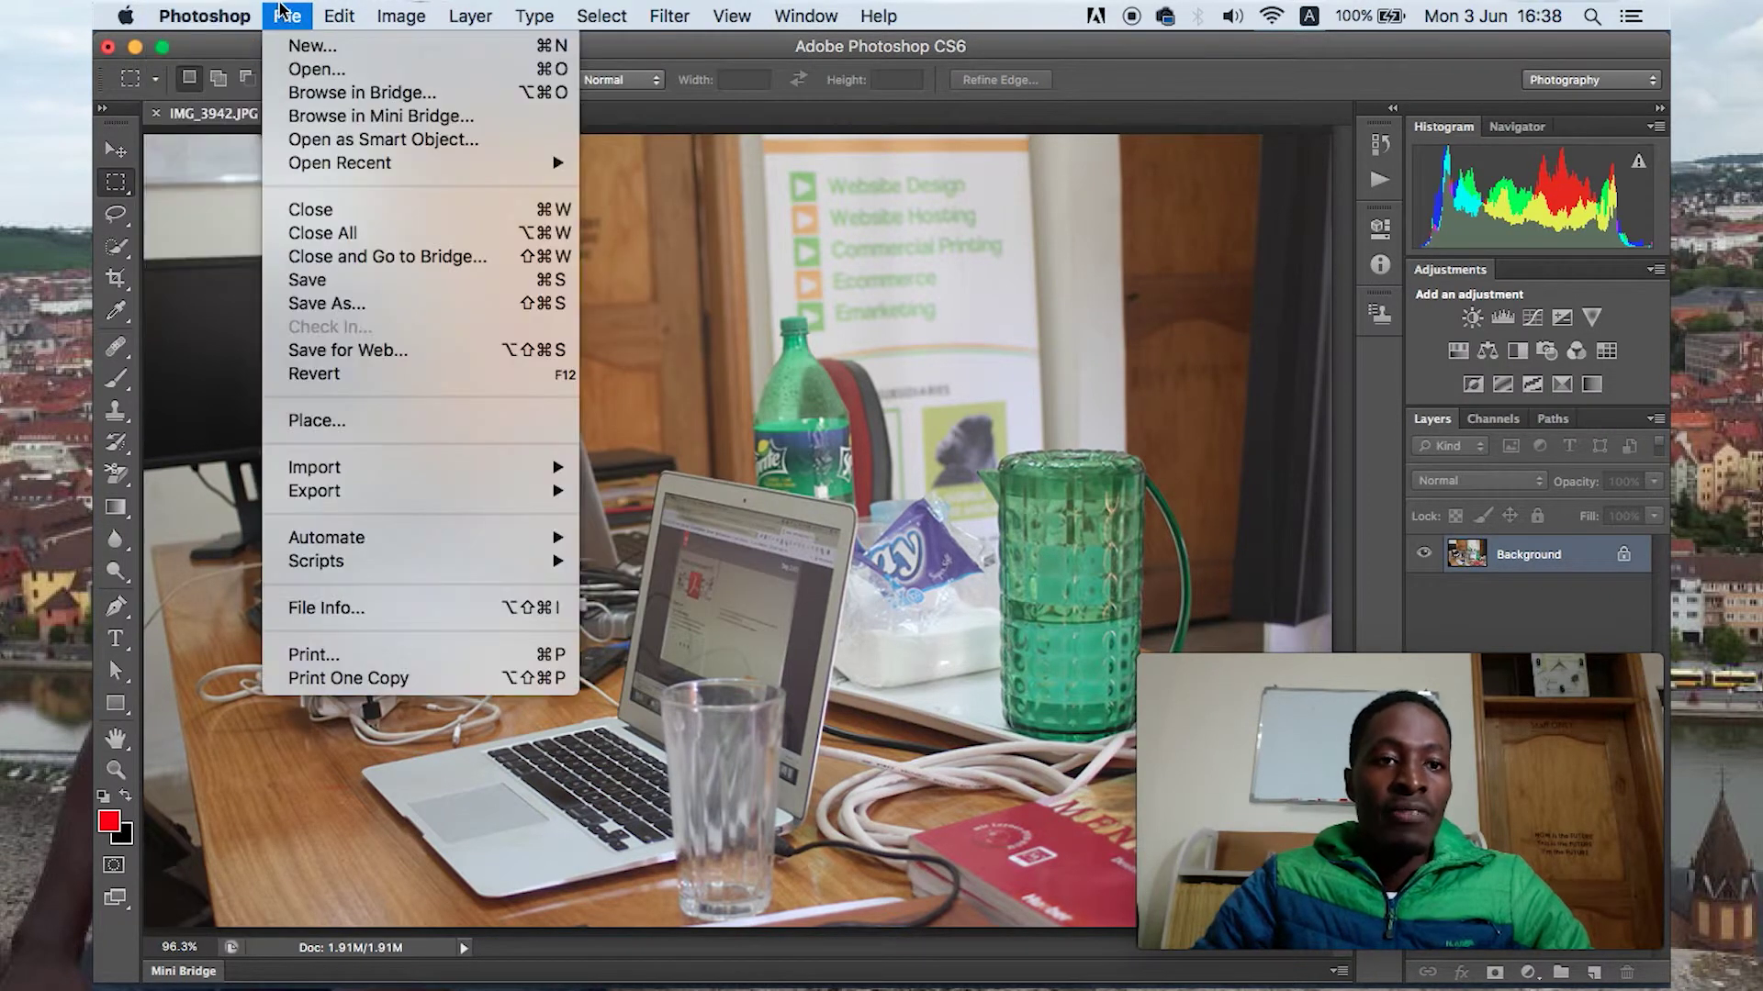
{"action": "left_click", "coordinate": [347, 356]}
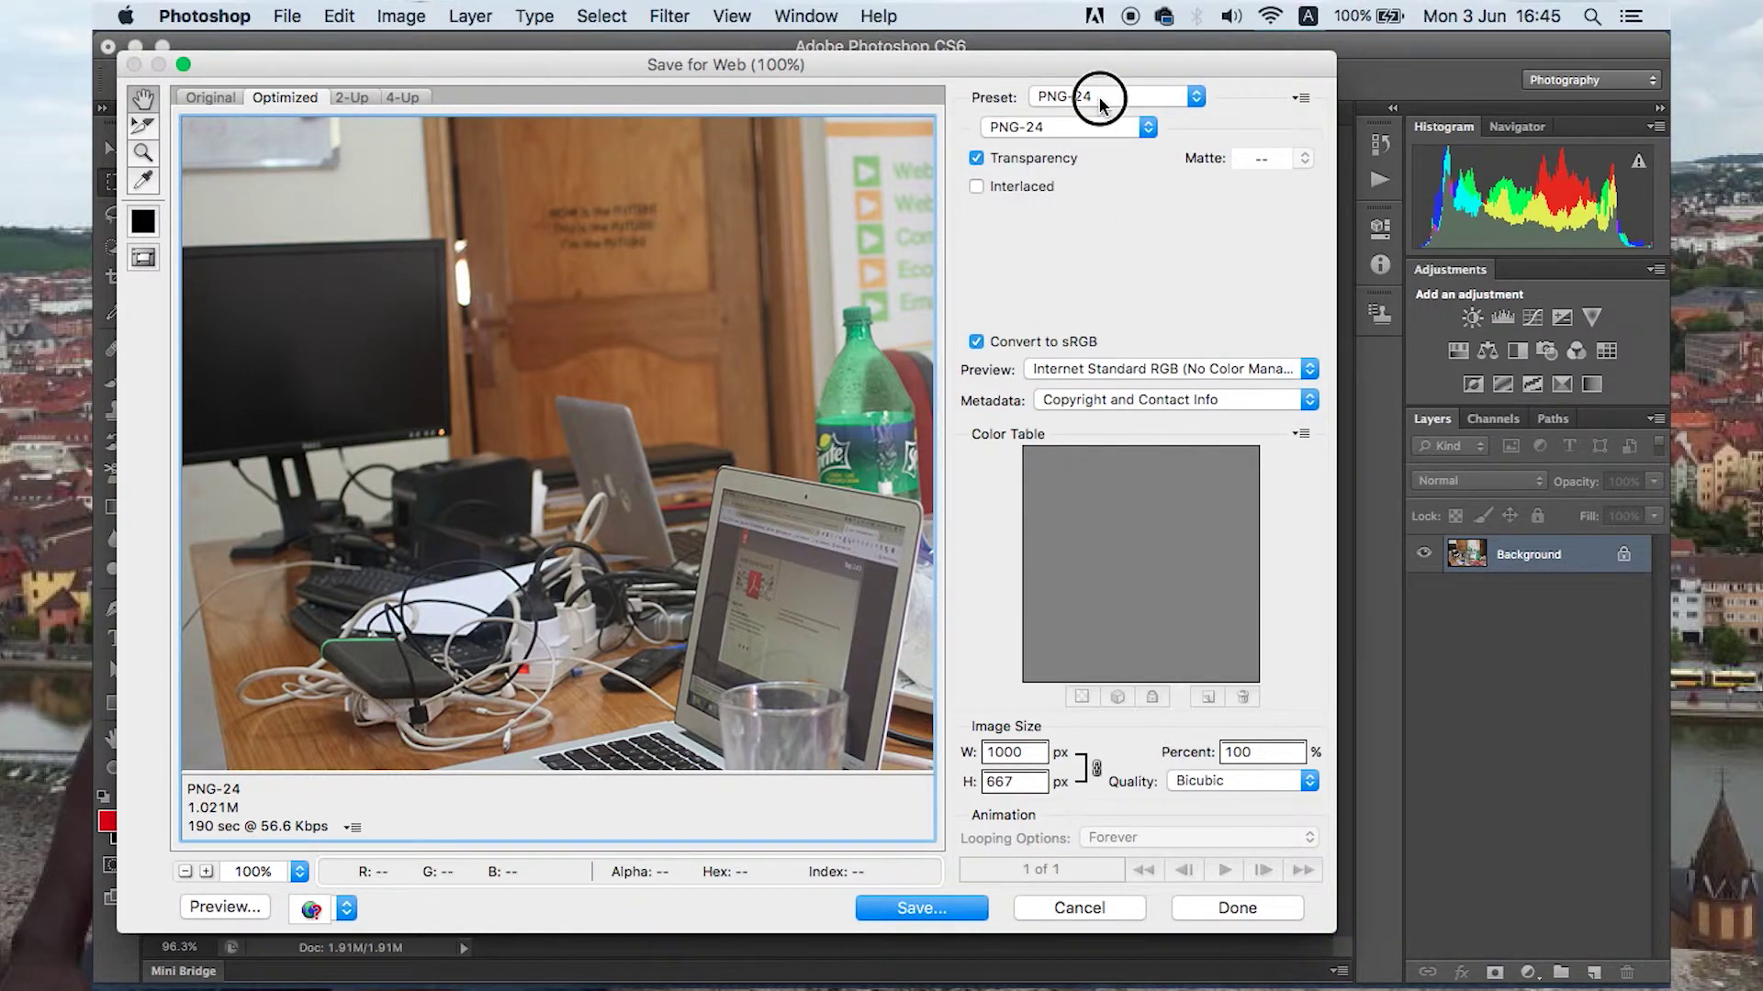
{"action": "left_click", "coordinate": [1101, 101]}
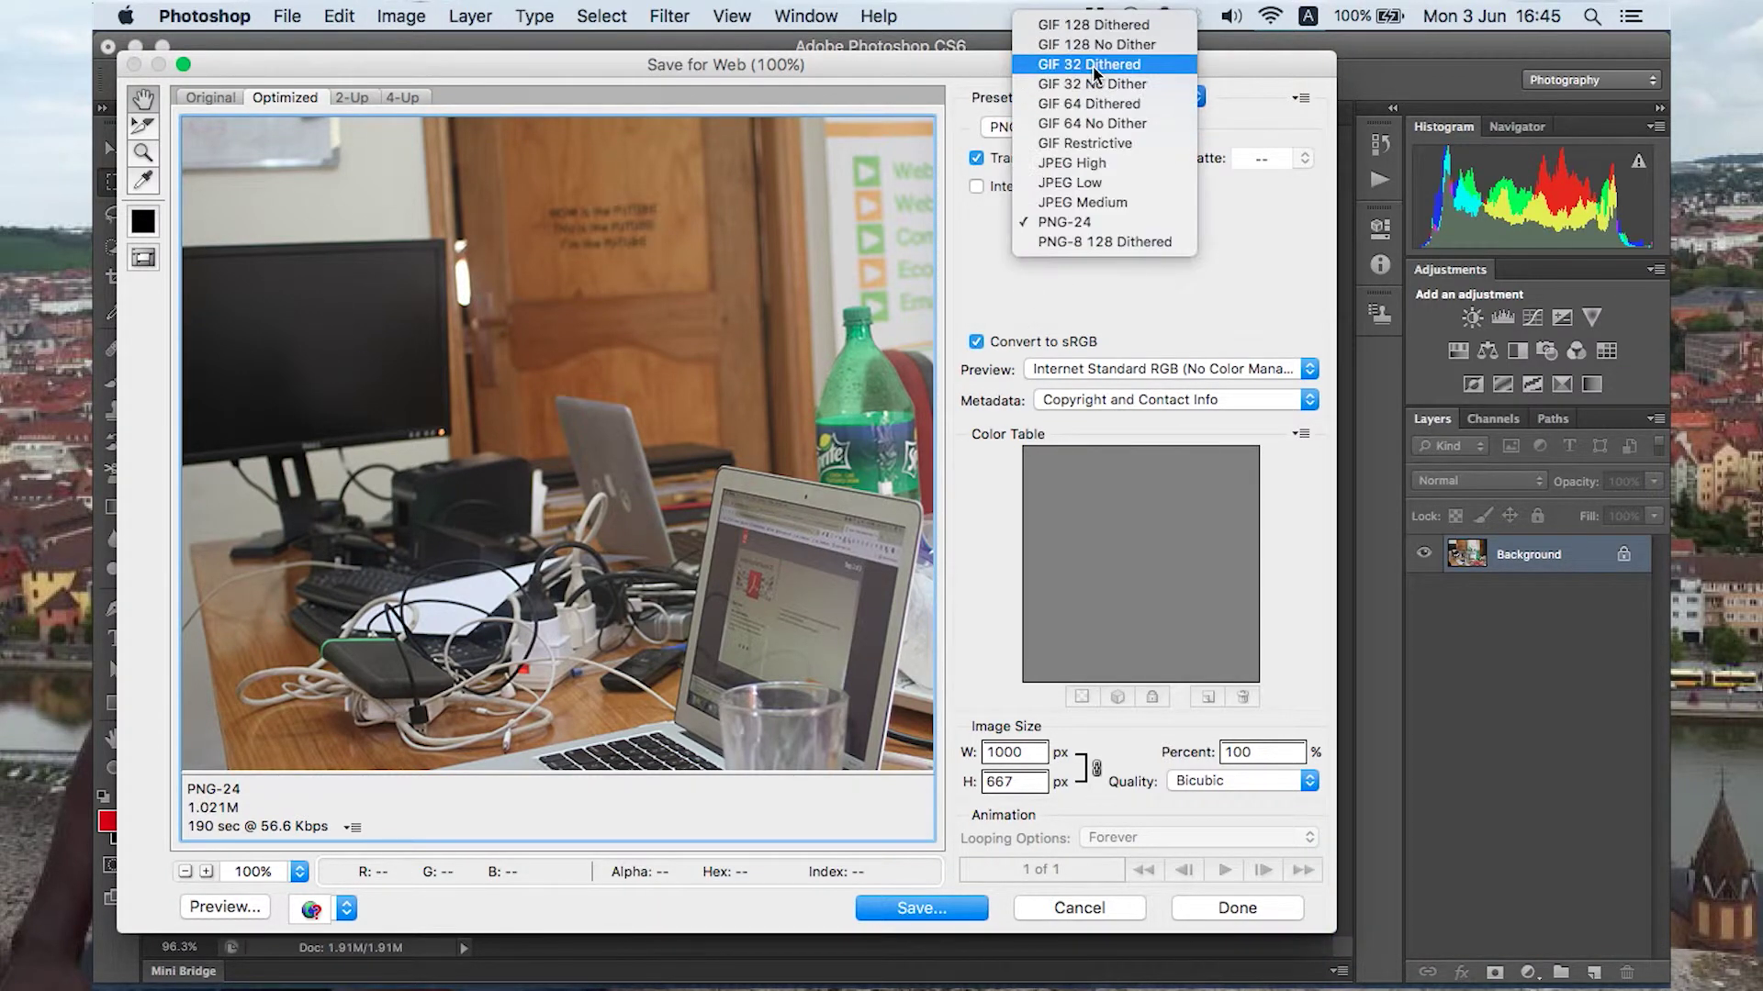
{"action": "left_click", "coordinate": [1076, 165]}
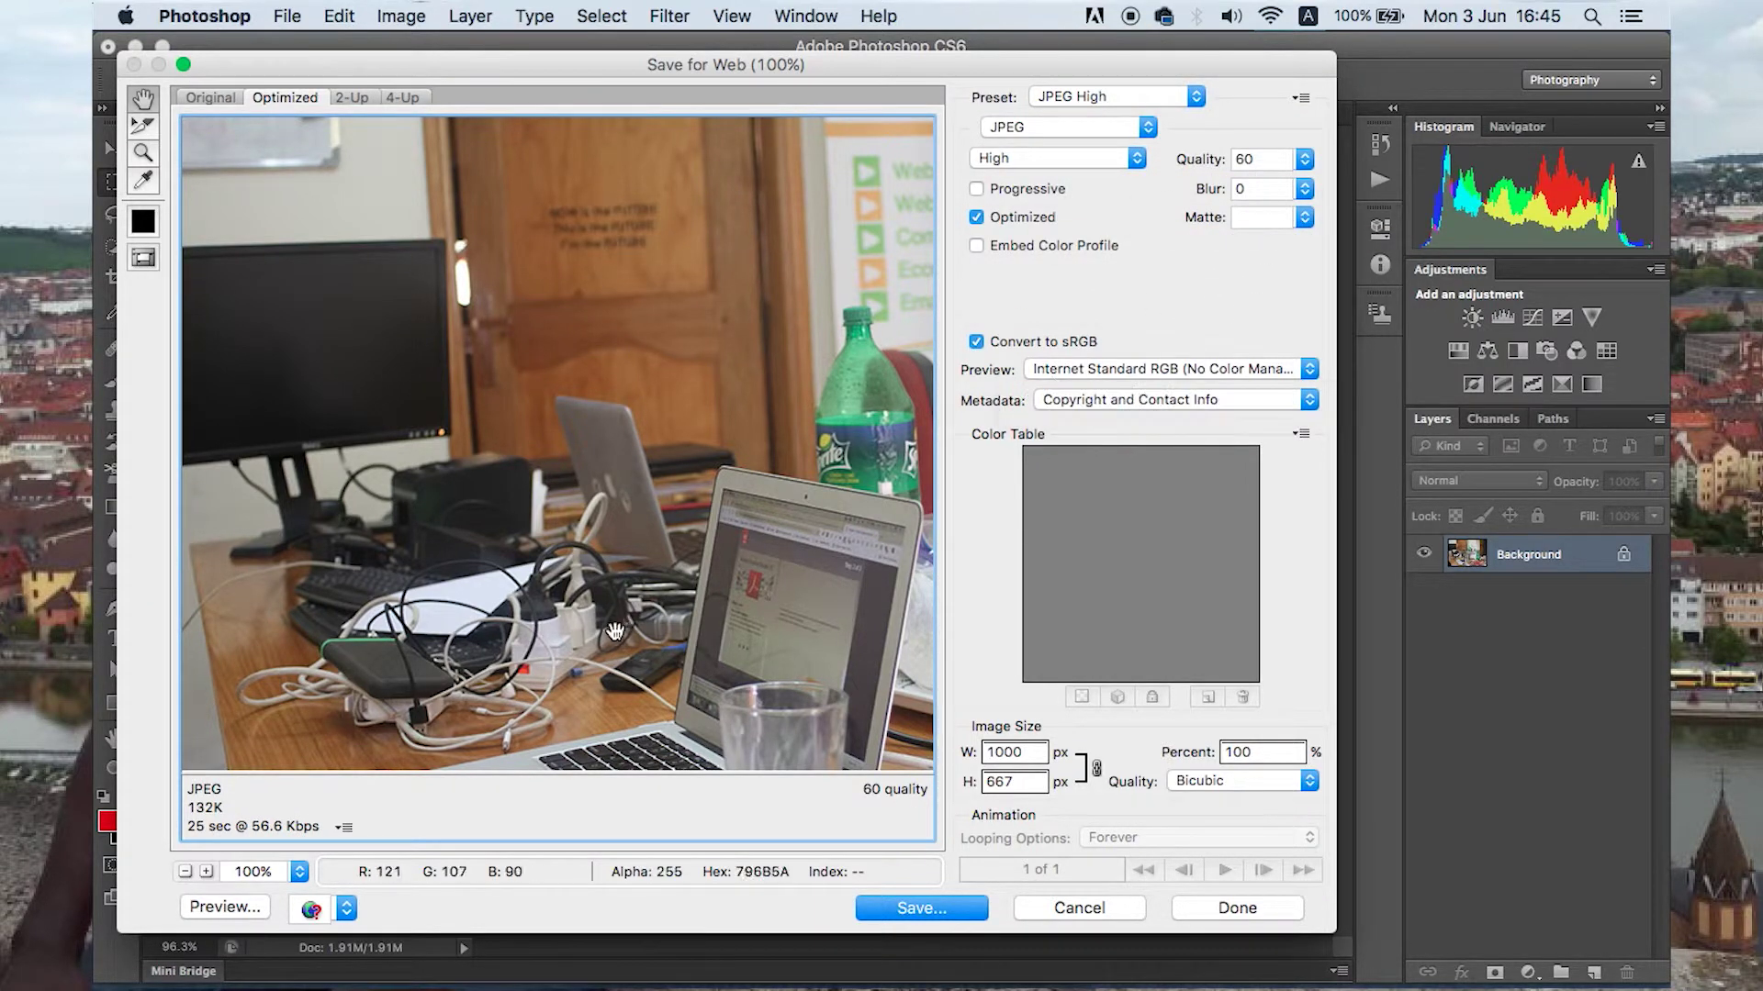
Pan the Optimized preview over the keyboard, pitcher, book and bottle to check compression
{"action": "left_click_drag", "start_coordinate": [548, 645], "coordinate": [653, 472]}
{"action": "left_click_drag", "start_coordinate": [733, 339], "coordinate": [690, 391]}
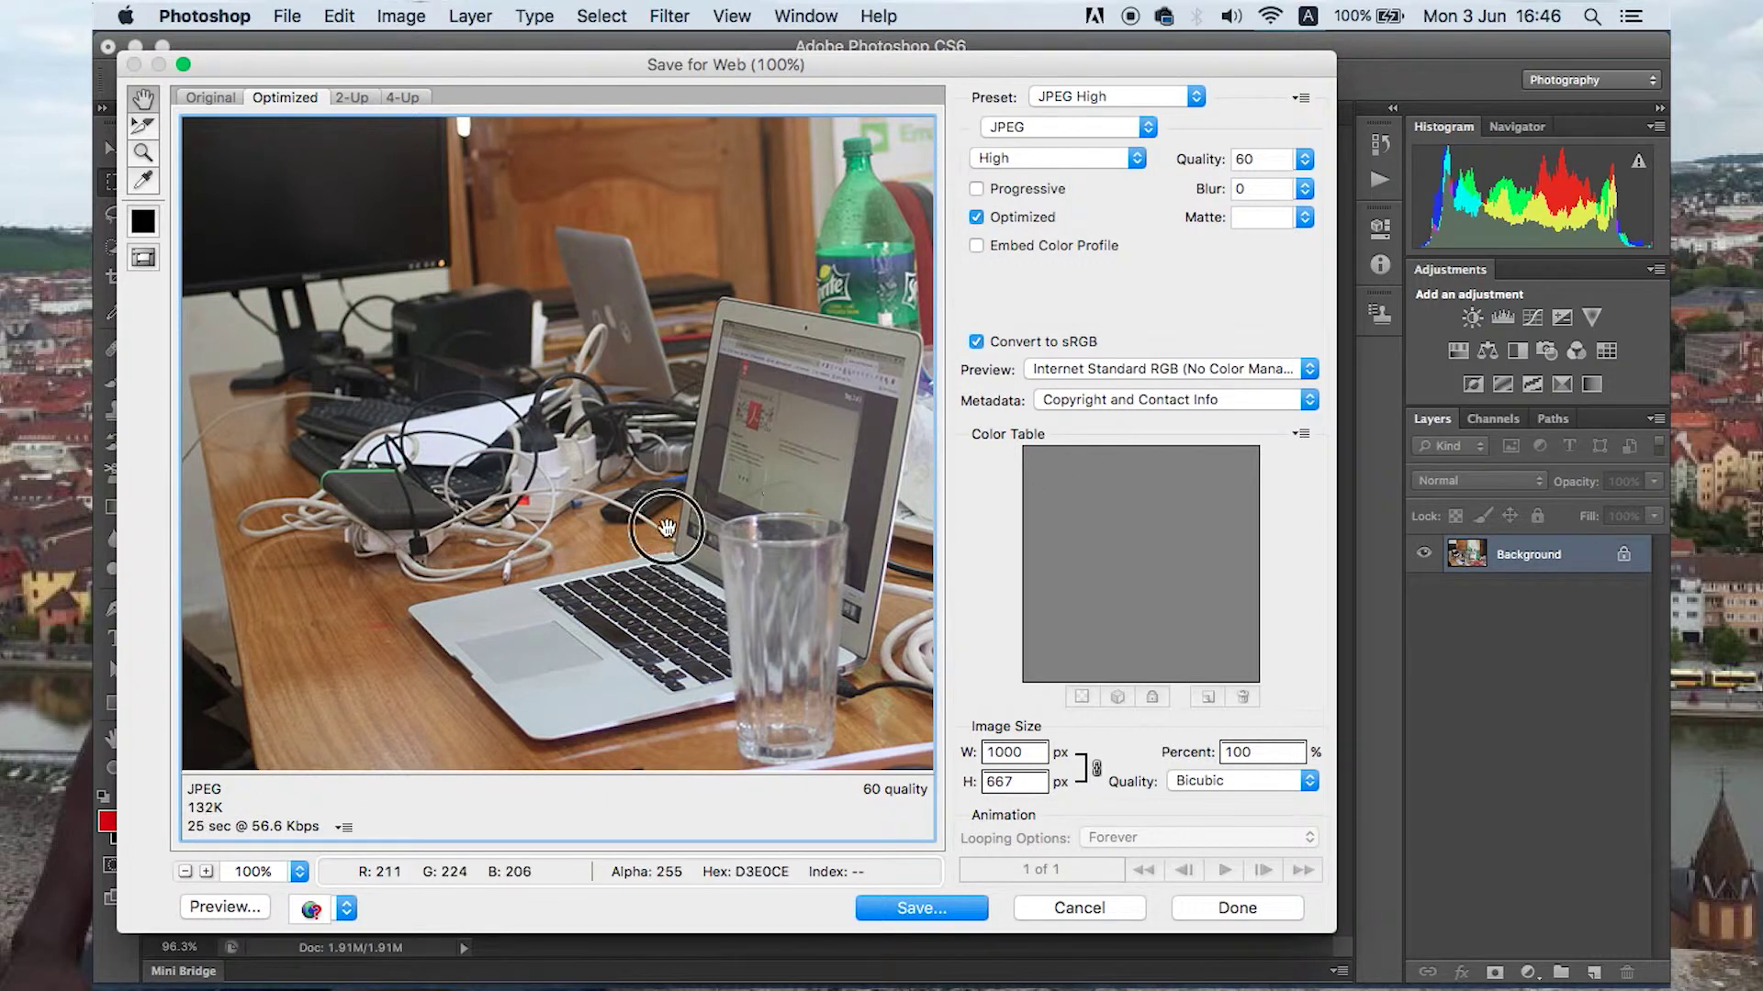
{"action": "left_click_drag", "start_coordinate": [666, 508], "coordinate": [415, 339]}
{"action": "left_click_drag", "start_coordinate": [731, 453], "coordinate": [354, 440]}
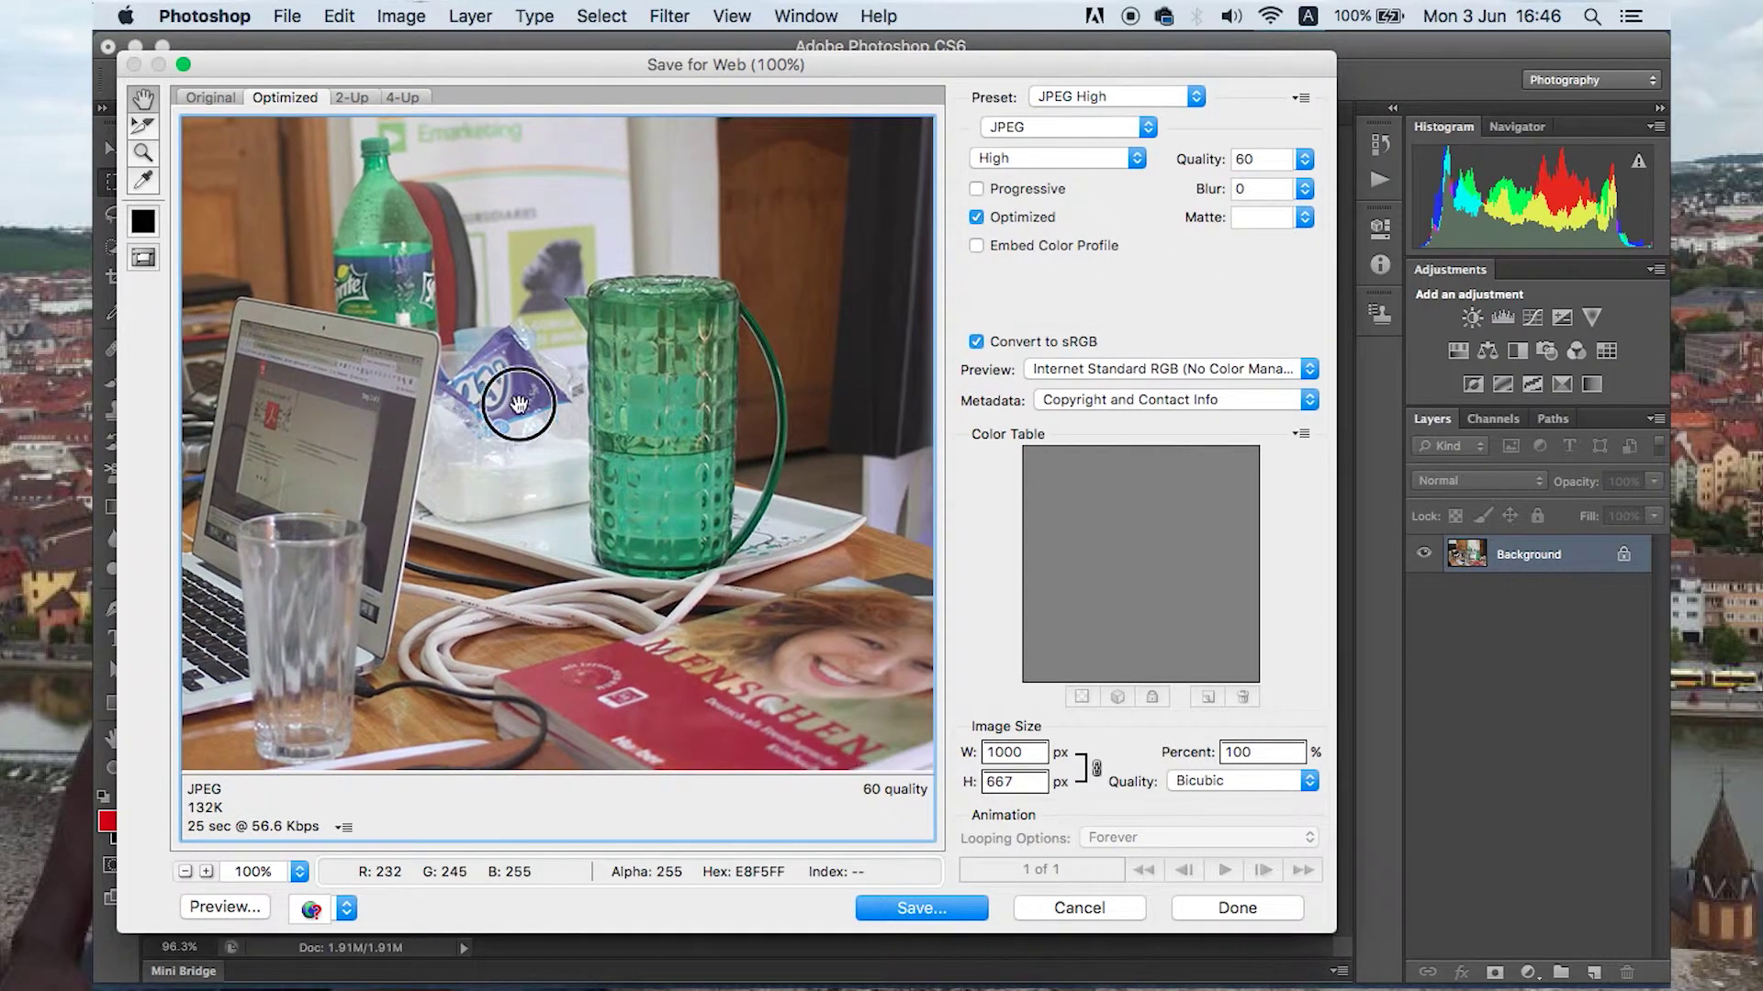
{"action": "left_click_drag", "start_coordinate": [550, 394], "coordinate": [875, 470]}
{"action": "left_click_drag", "start_coordinate": [689, 482], "coordinate": [527, 482]}
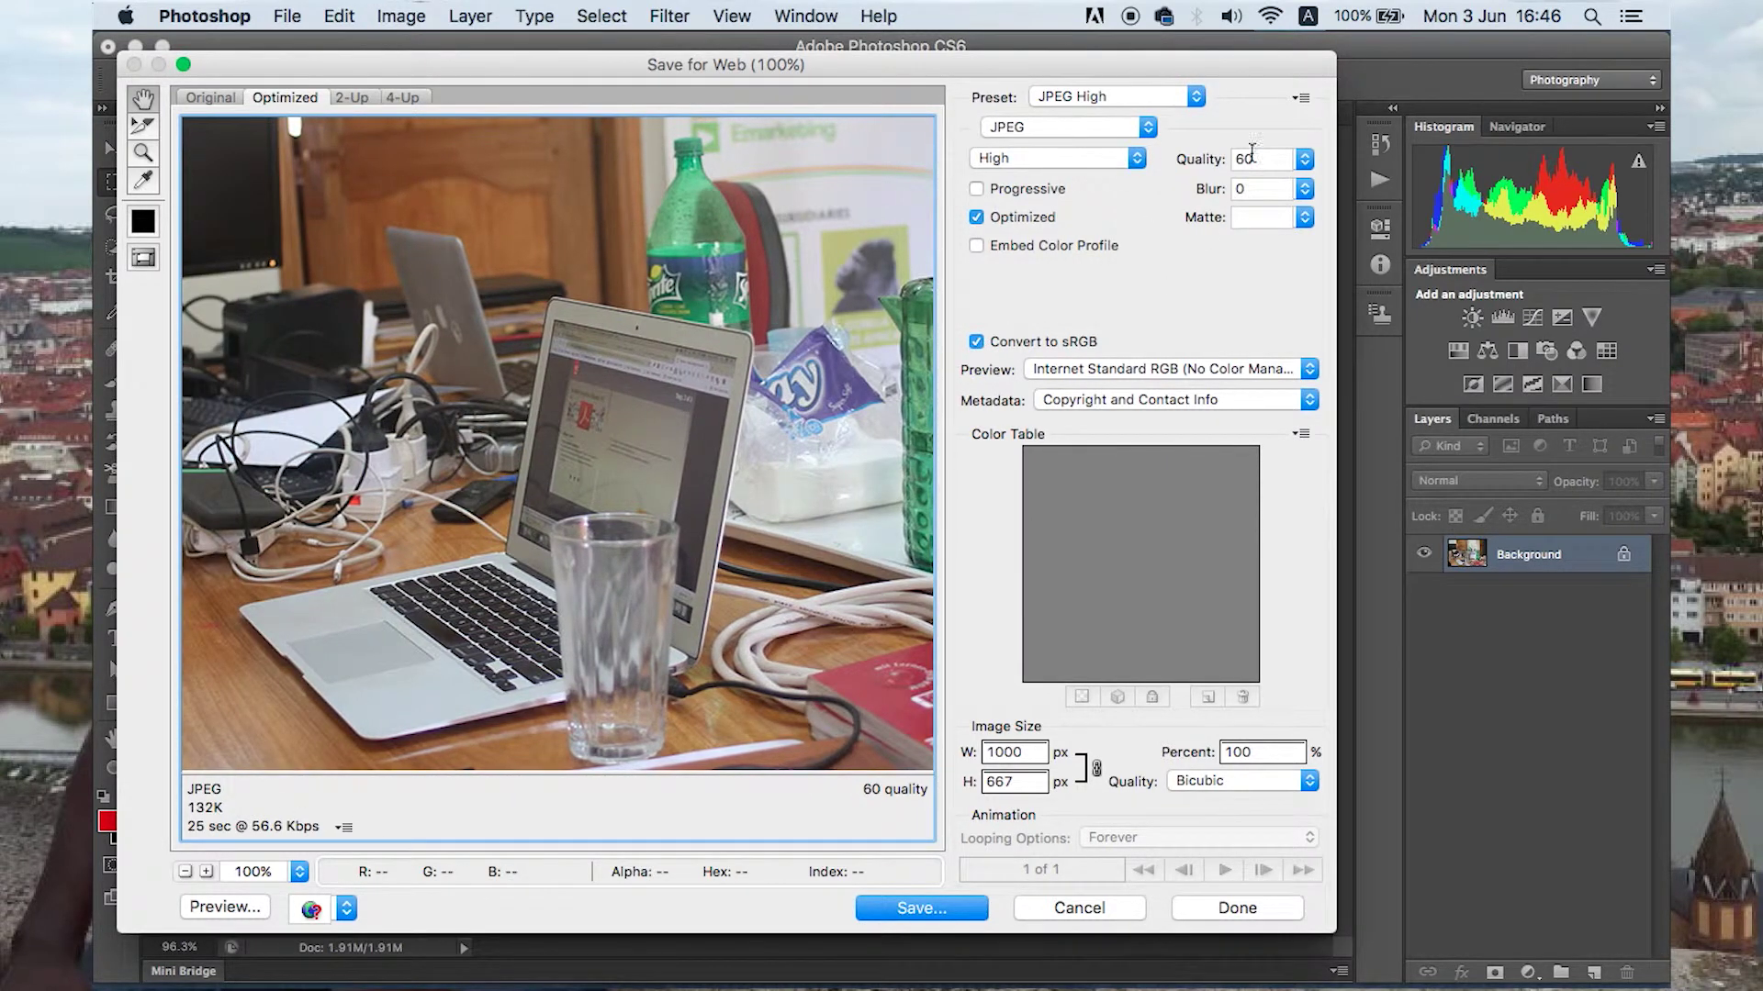
Preview Very High and Maximum quality, then return to High (quality 60, about 132K)
{"action": "left_click", "coordinate": [1092, 158]}
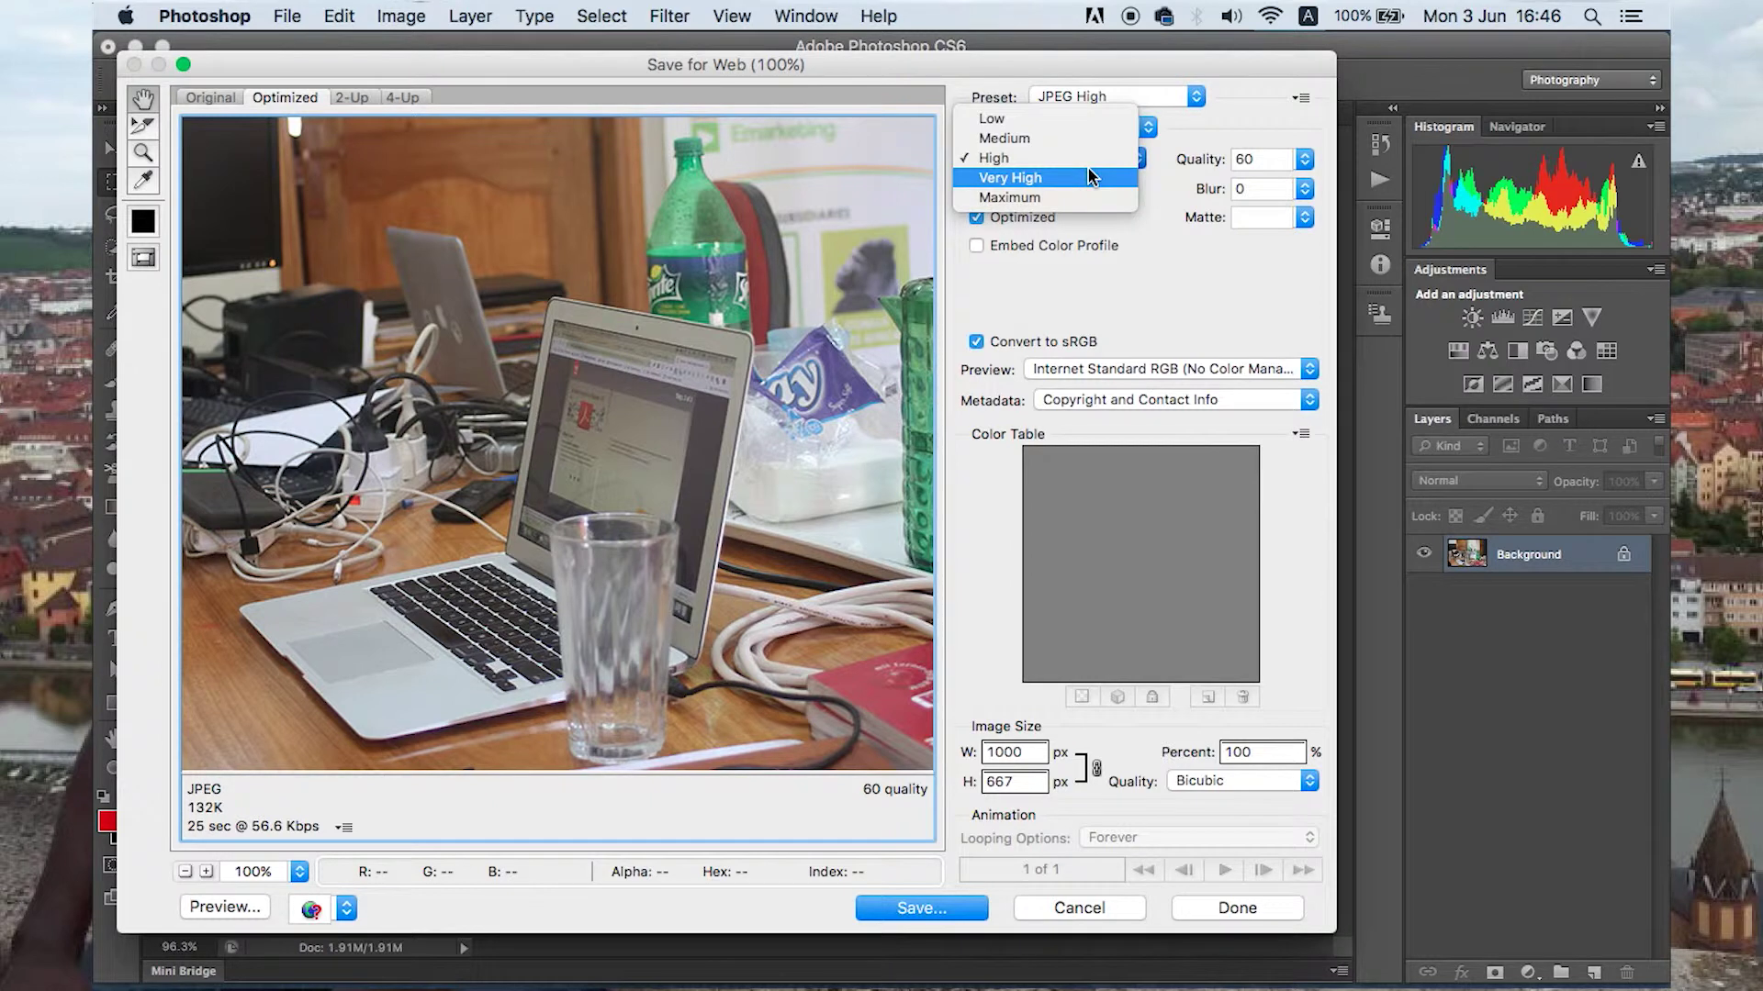
{"action": "left_click", "coordinate": [1088, 176]}
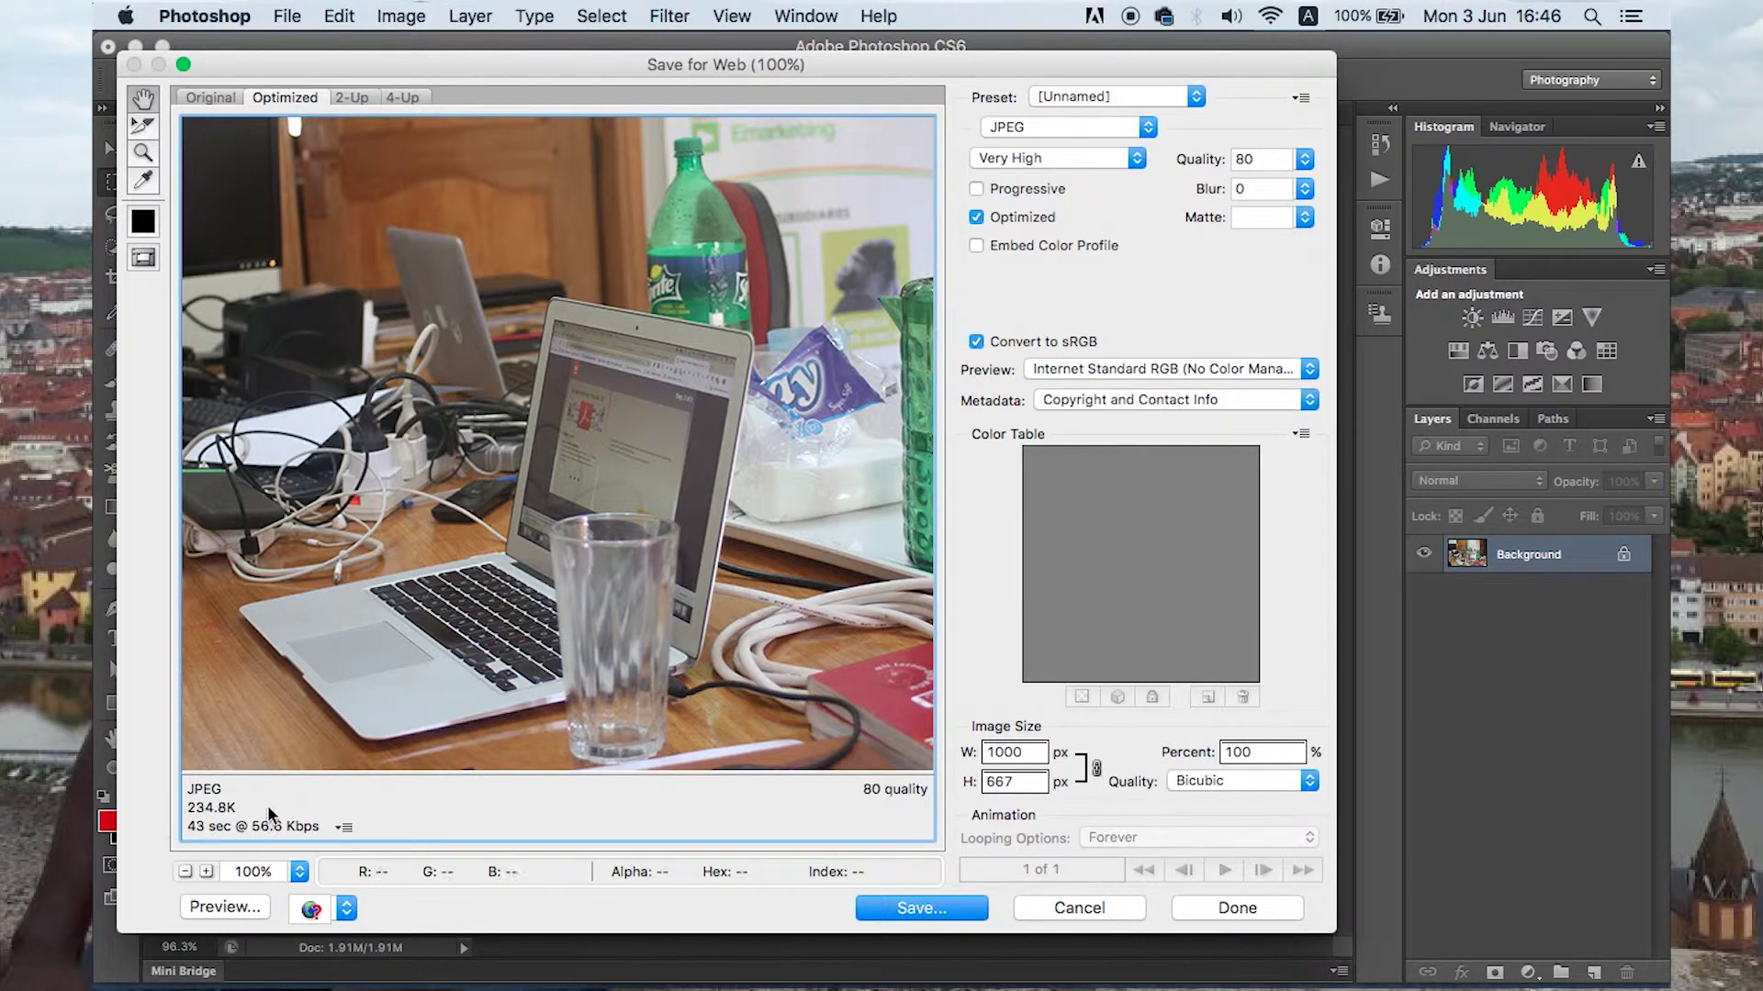
{"action": "left_click", "coordinate": [1055, 157]}
{"action": "left_click", "coordinate": [1056, 176]}
{"action": "left_click", "coordinate": [1103, 162]}
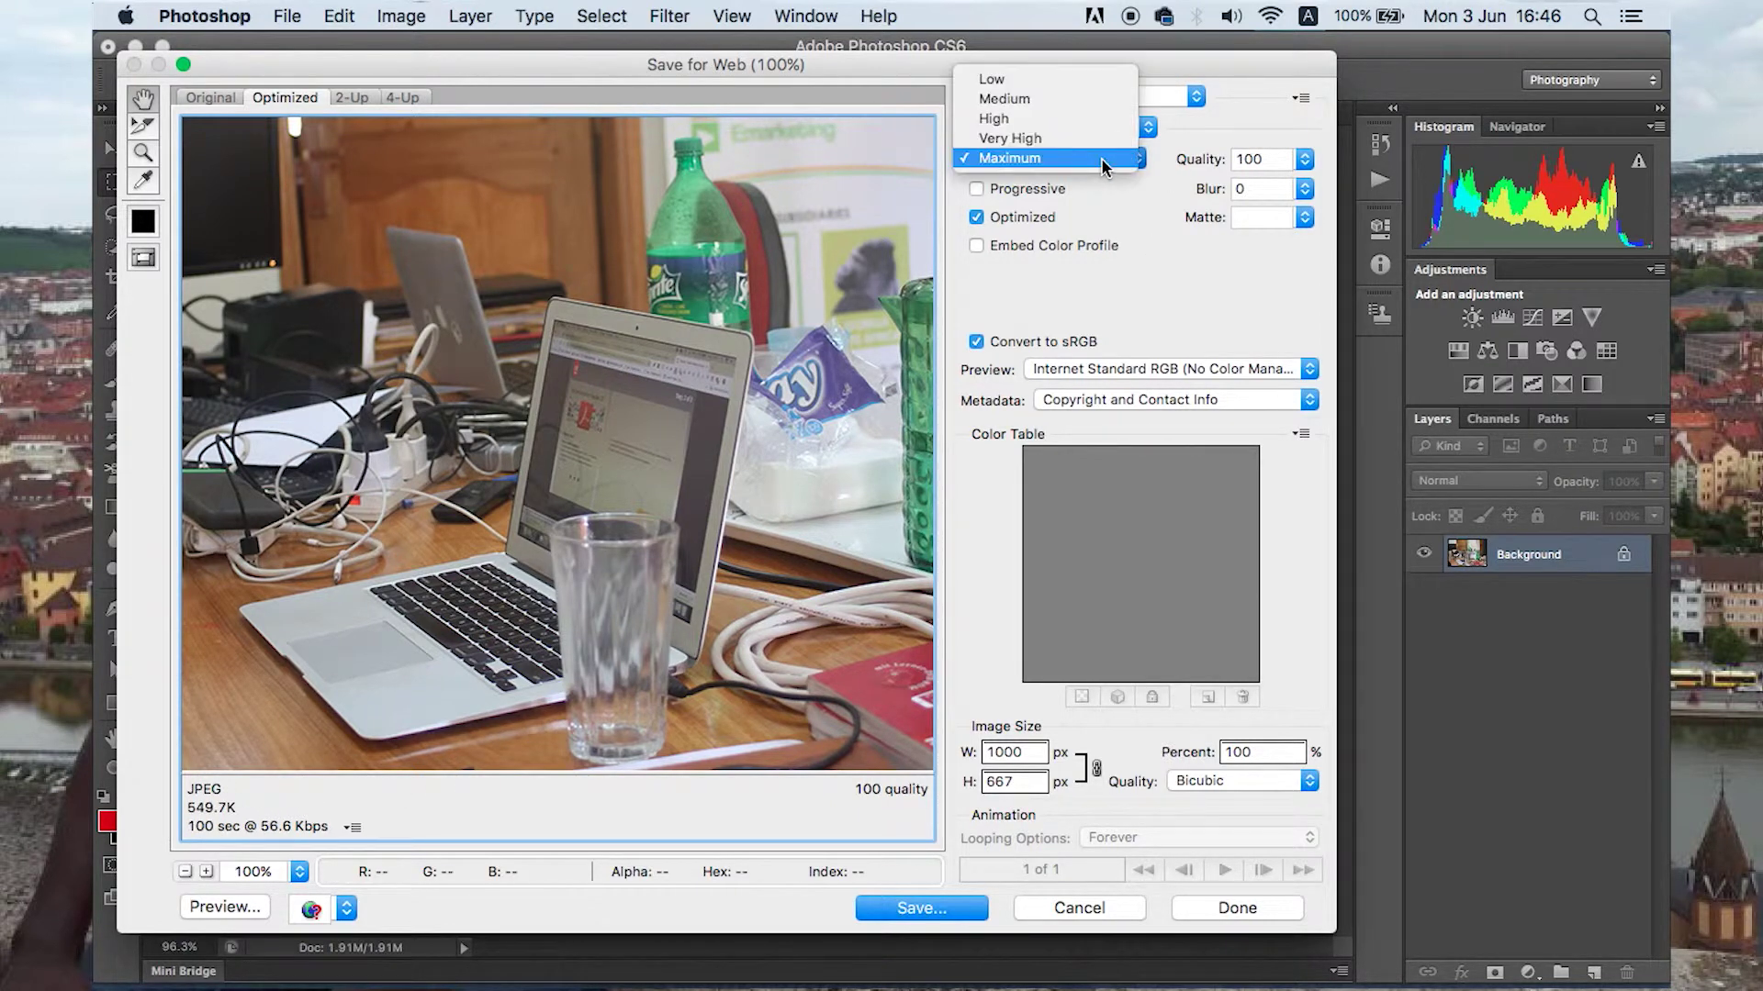
{"action": "left_click", "coordinate": [1046, 114]}
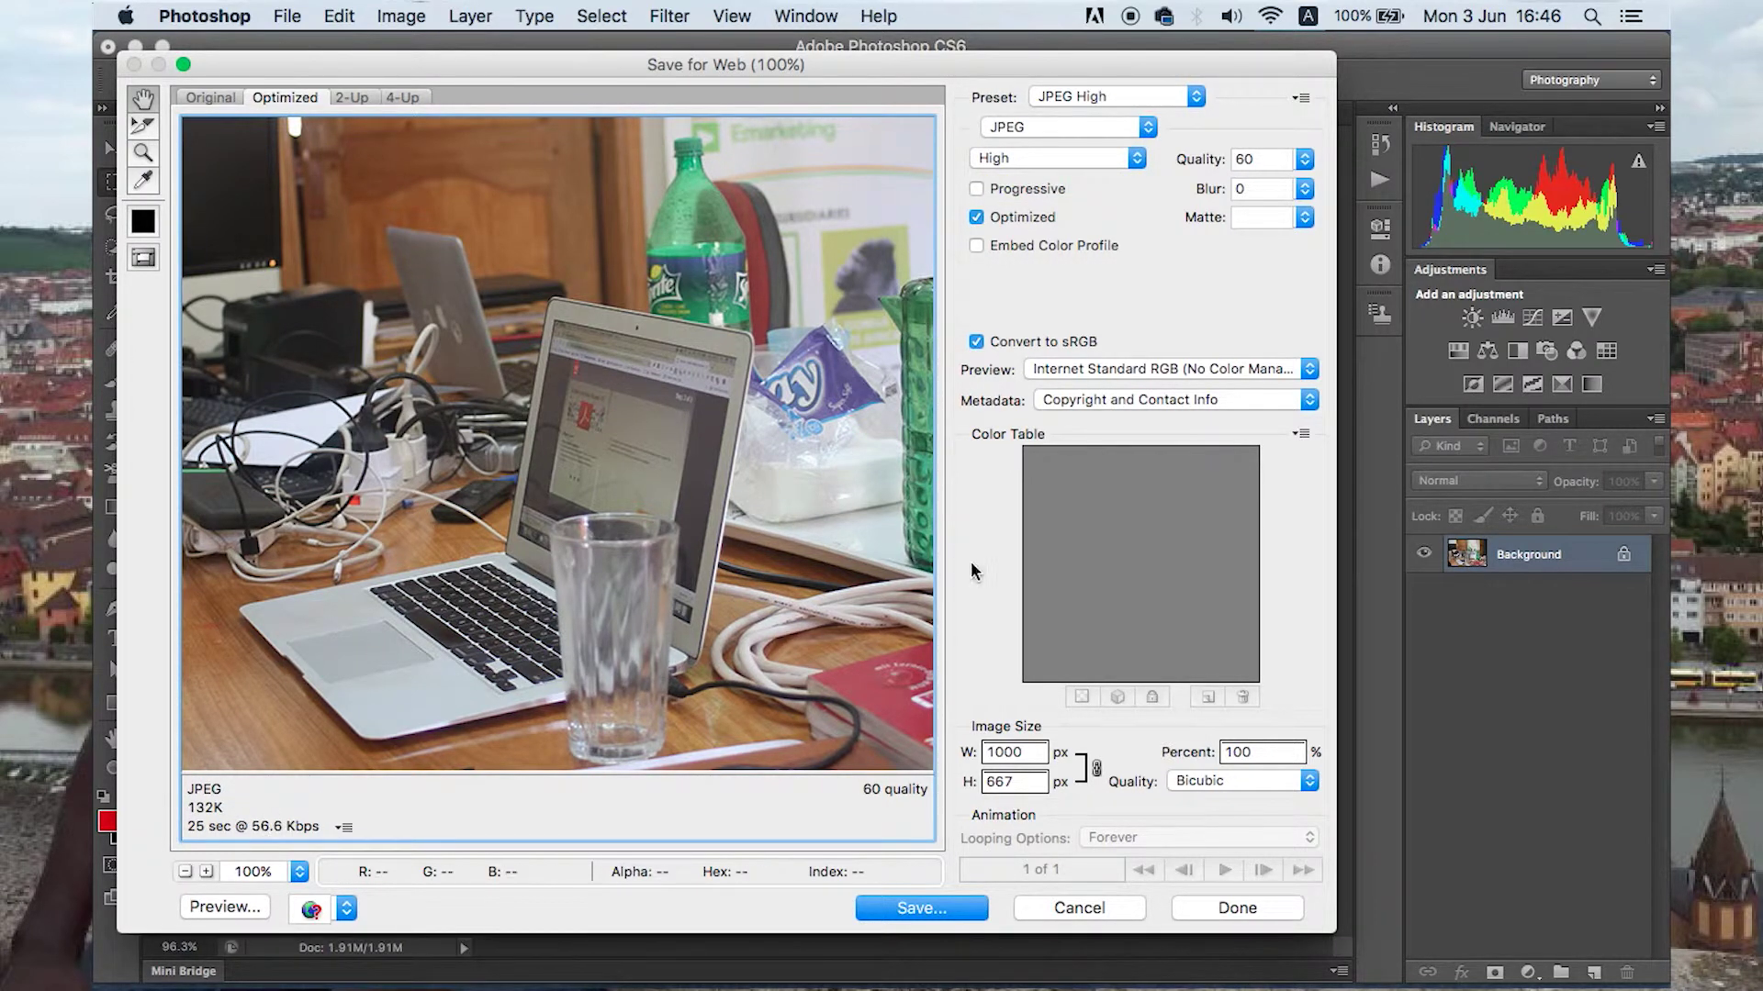
Save the web JPEG as optimized-2 in the Optimize folder
{"action": "left_click", "coordinate": [906, 907]}
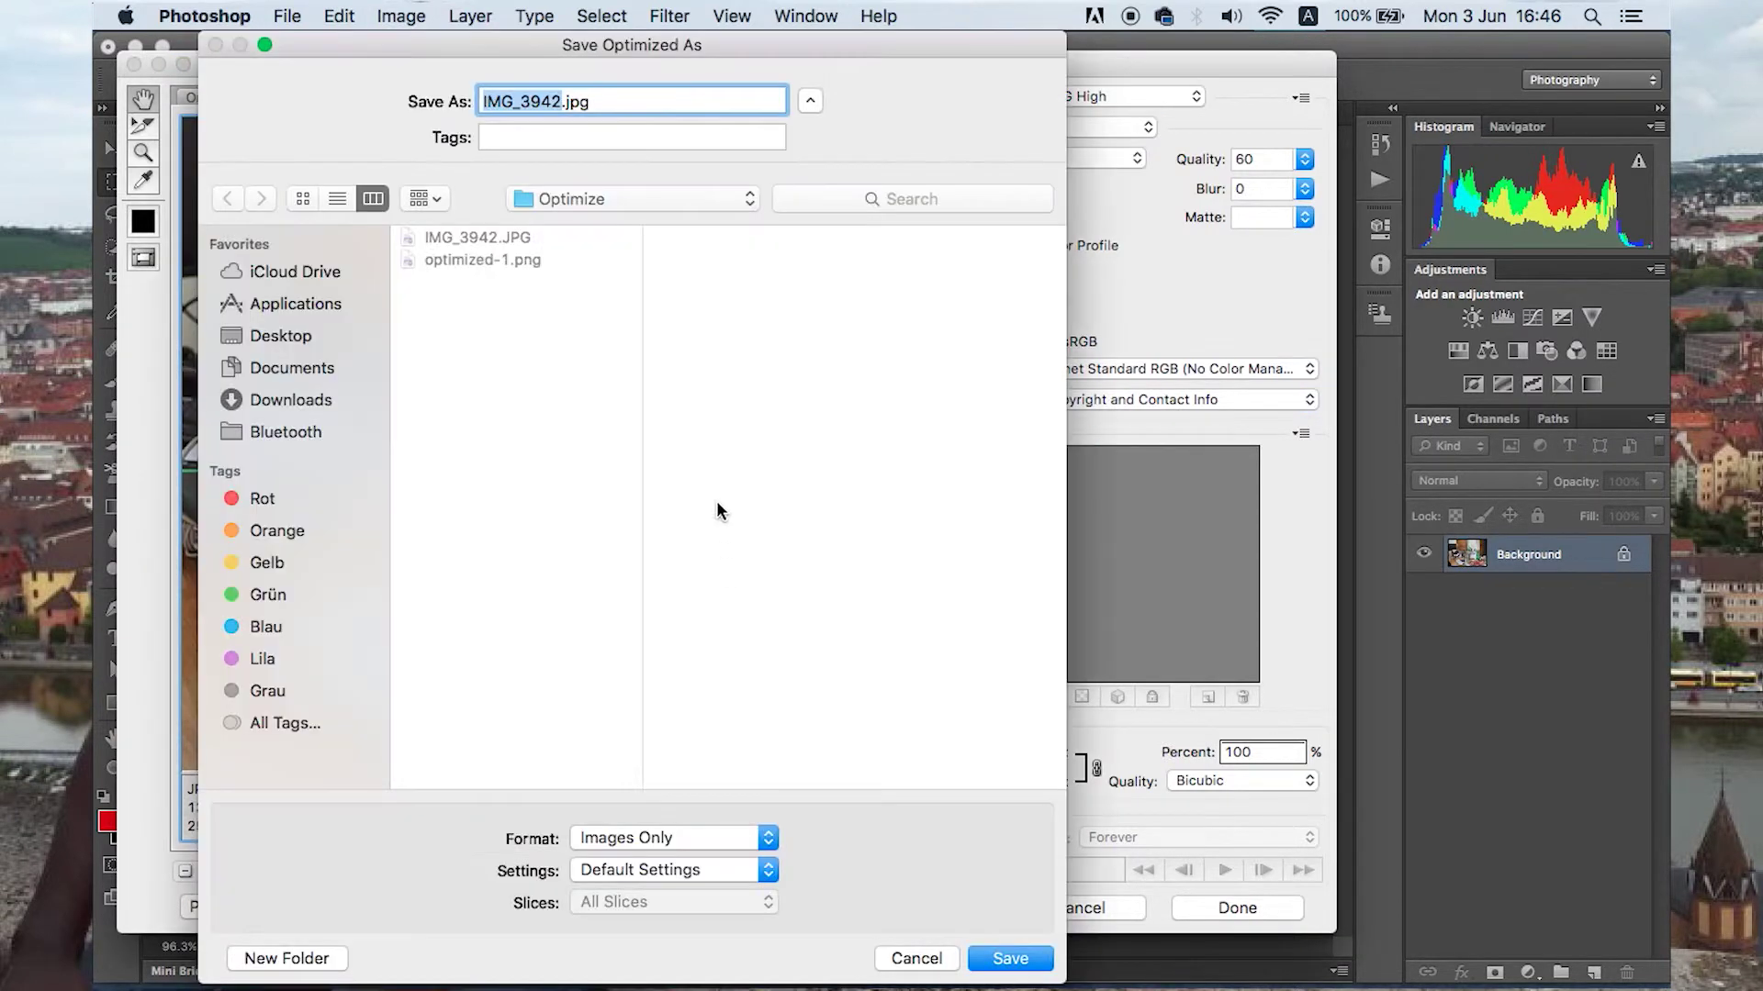
{"action": "left_click", "coordinate": [476, 260]}
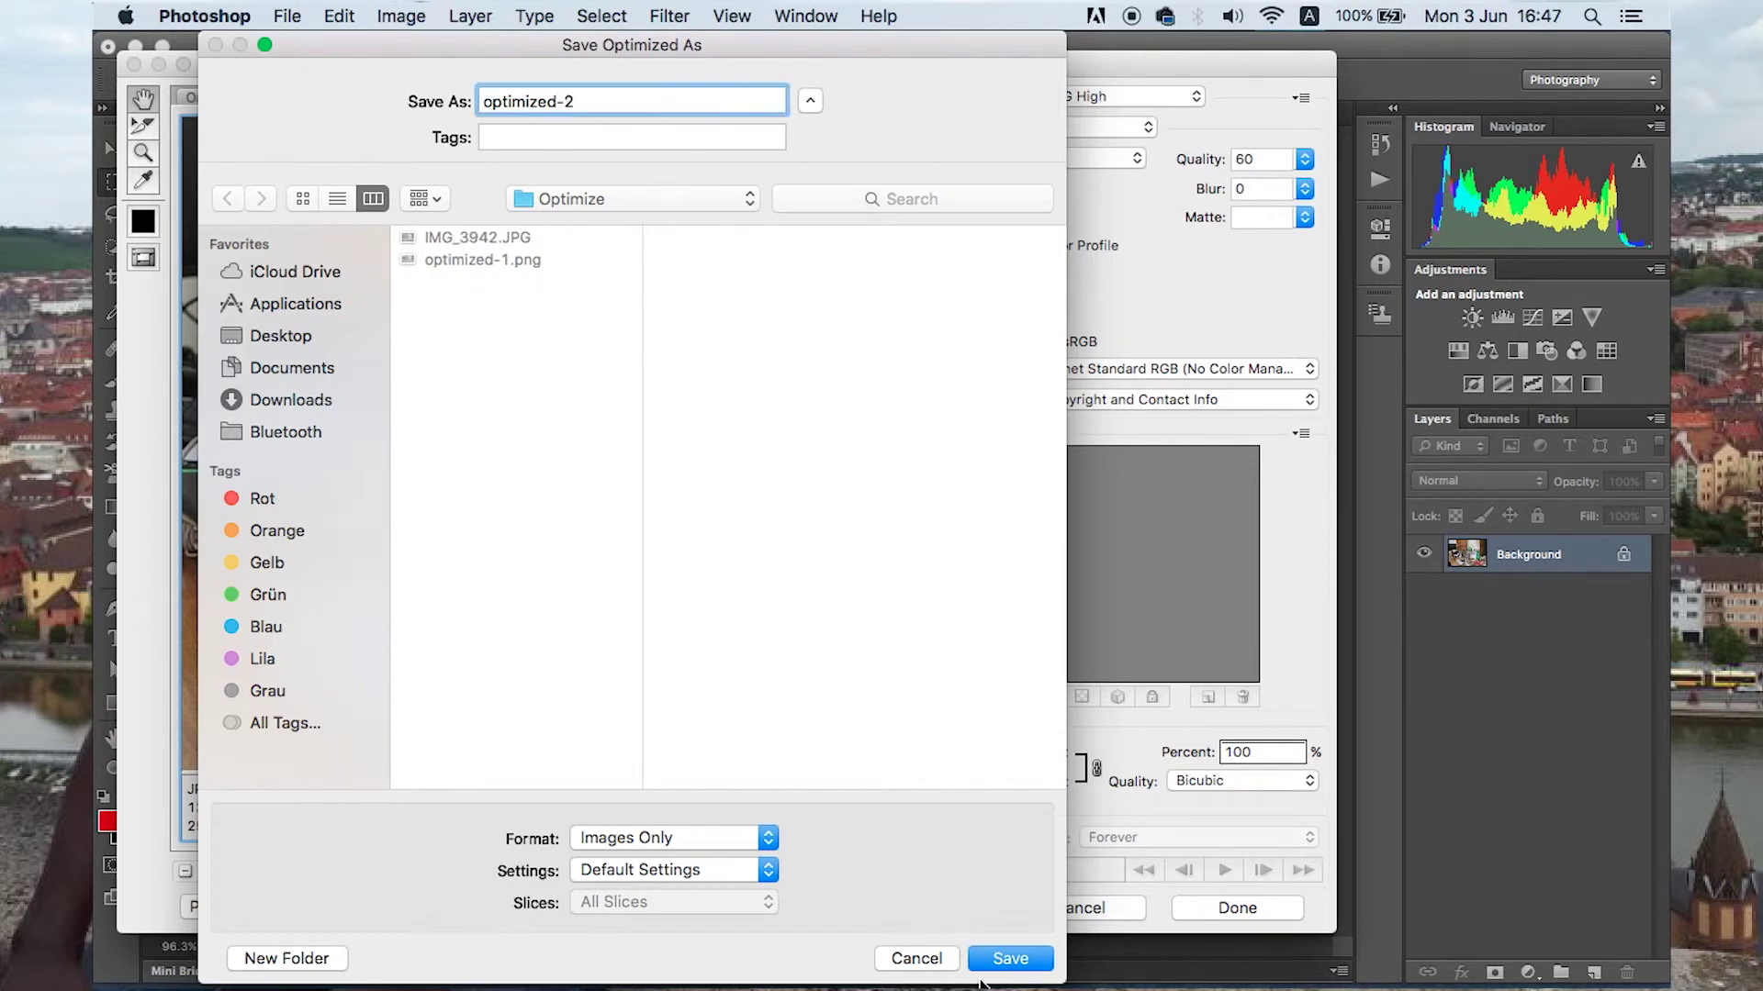
{"action": "left_click", "coordinate": [1010, 958]}
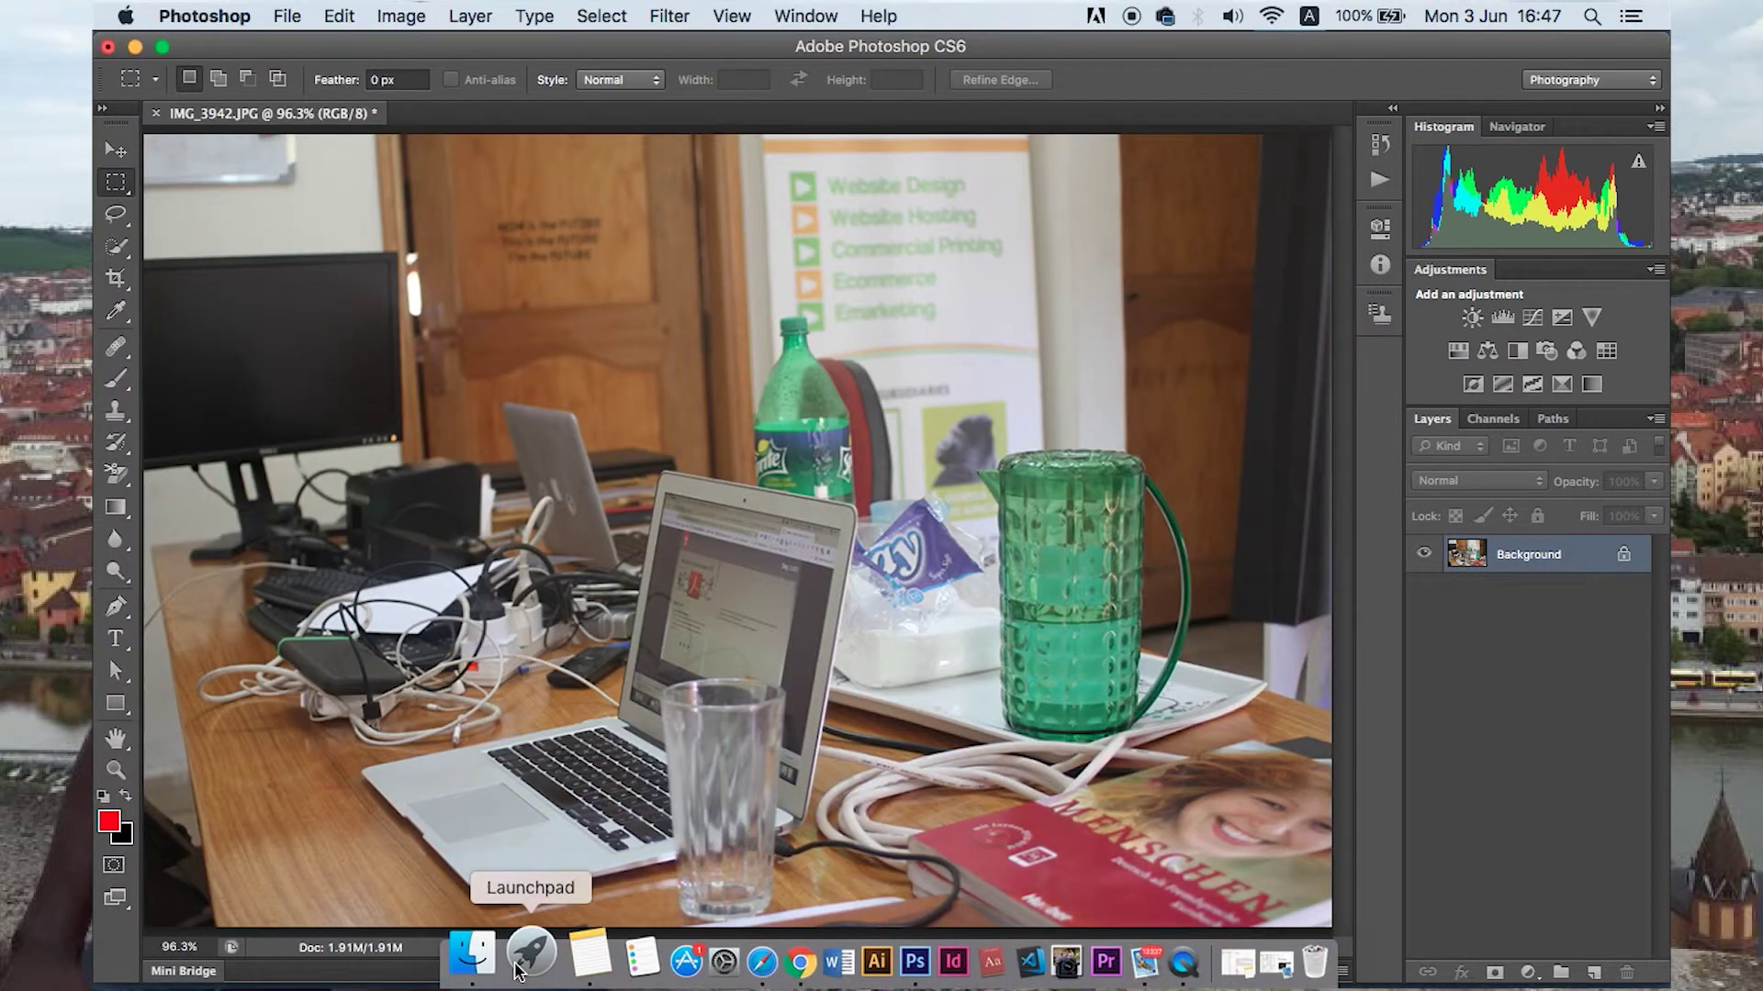
Confirm optimized-2 is 136 KB in Finder and open it in Preview
{"action": "left_click", "coordinate": [482, 962]}
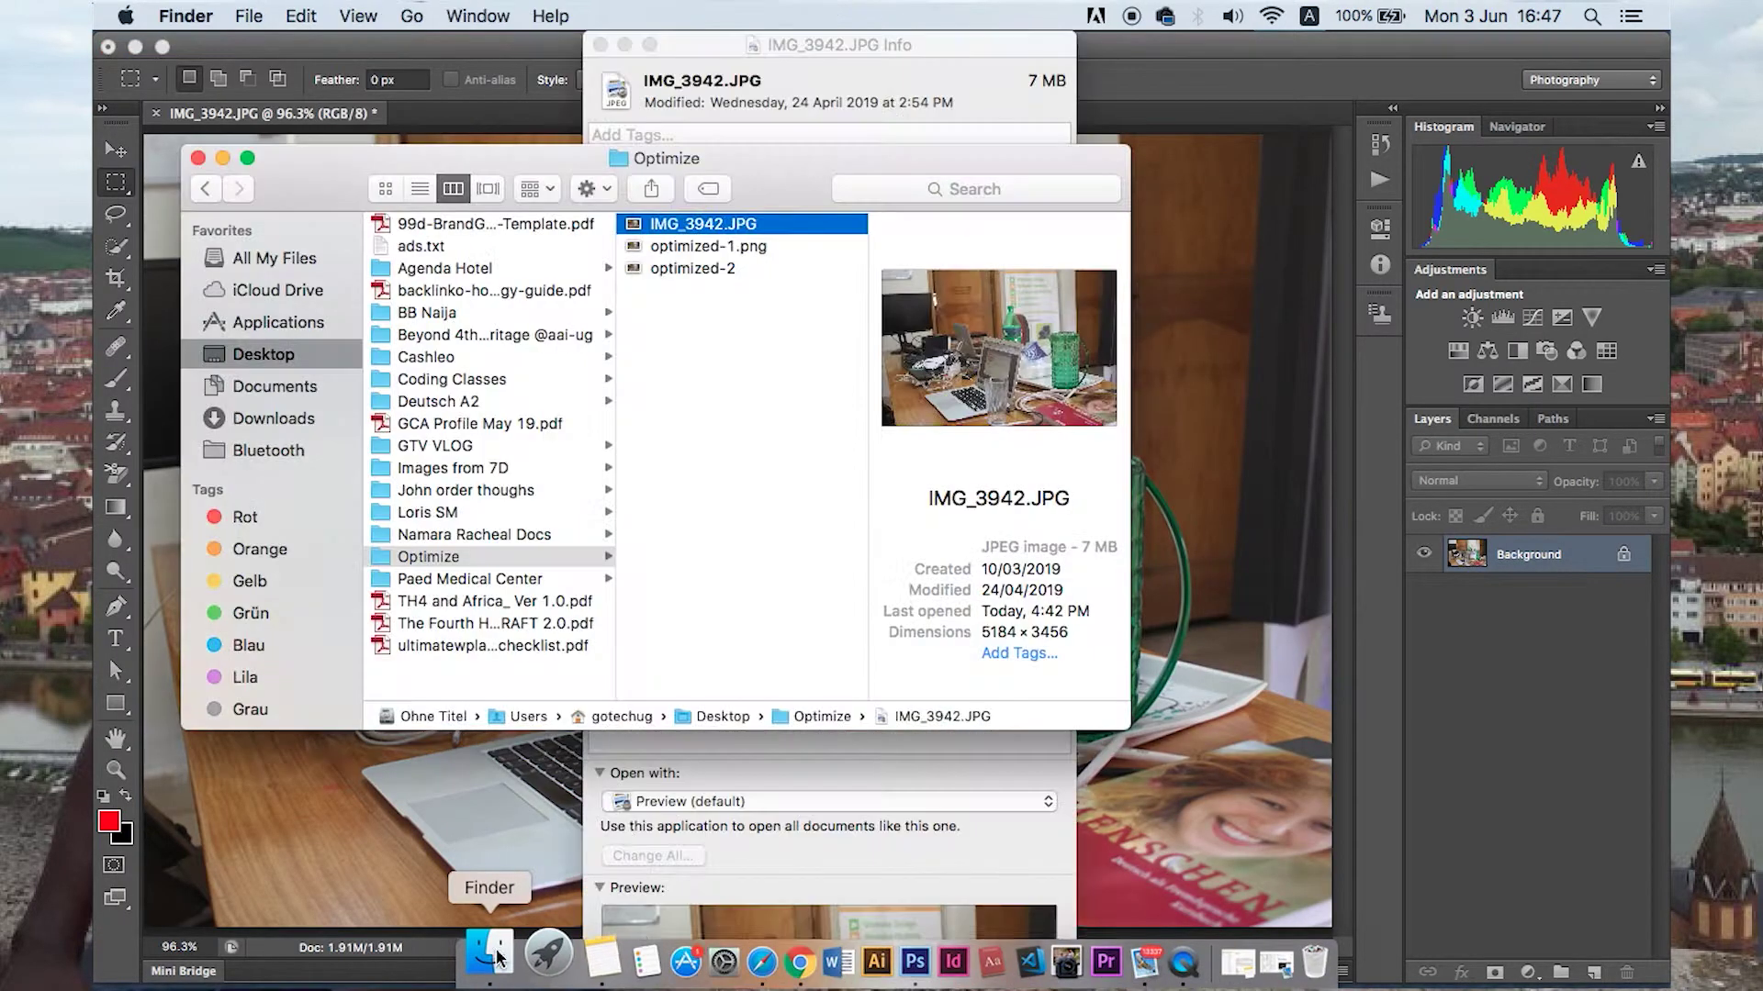
{"action": "left_click", "coordinate": [711, 274]}
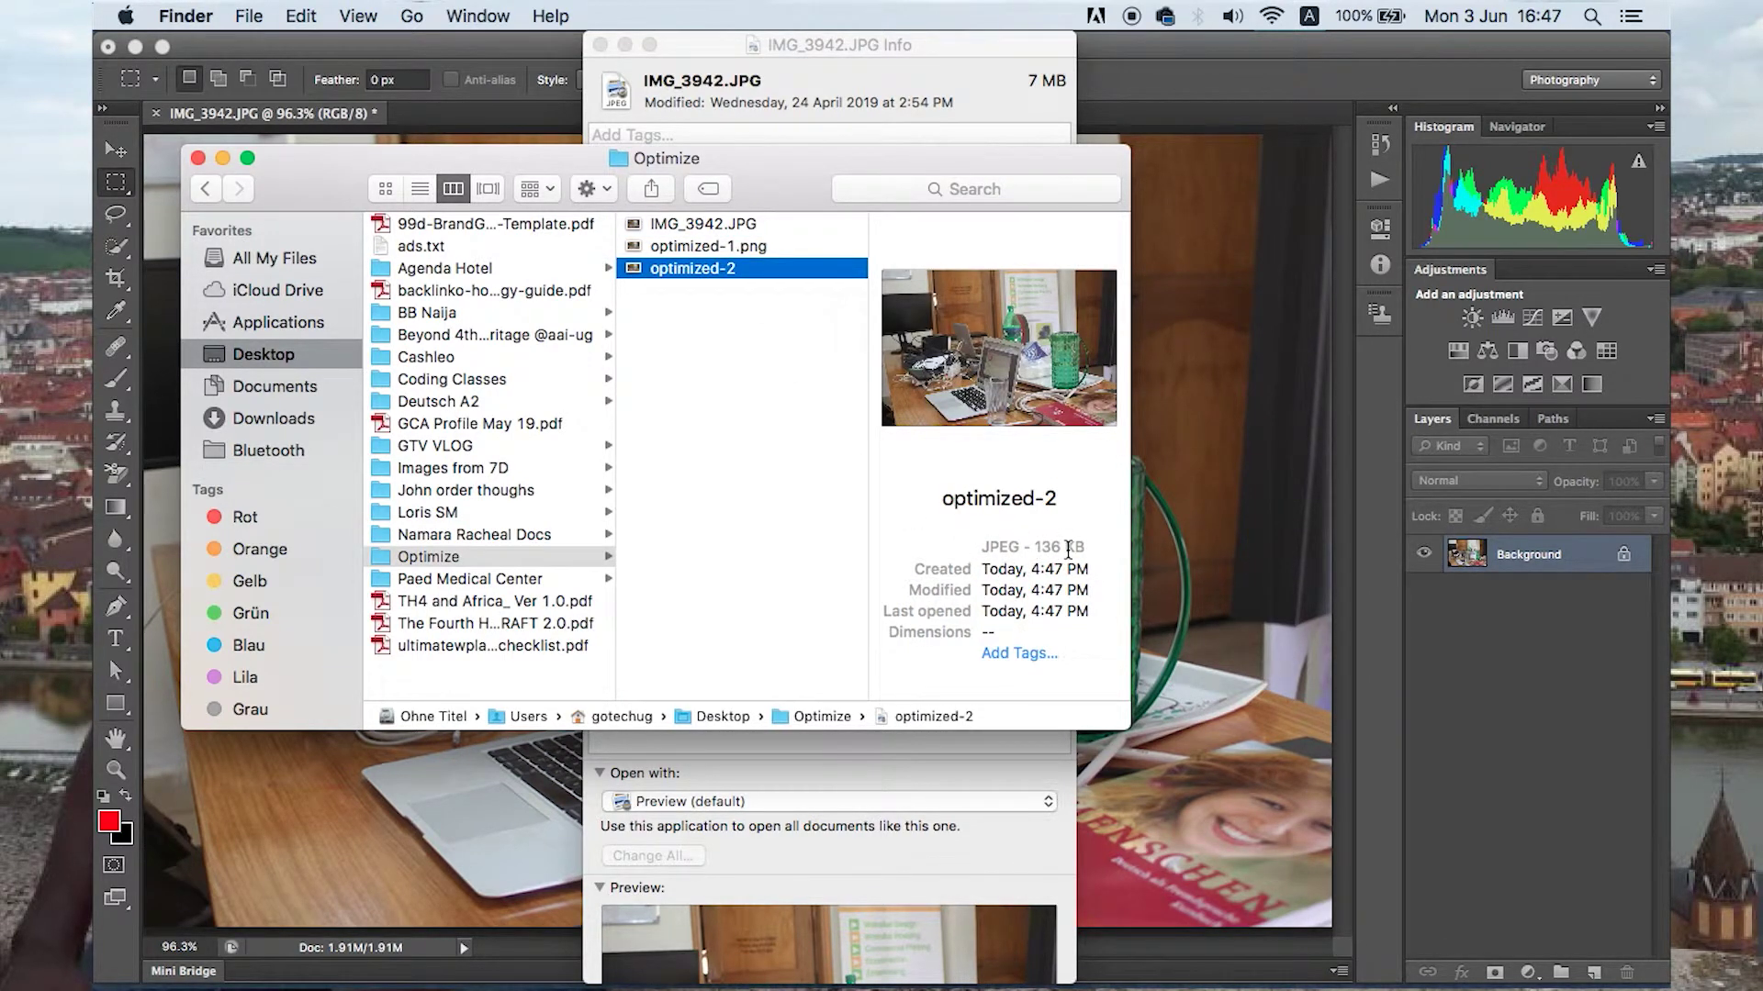
{"action": "double_click", "coordinate": [630, 272]}
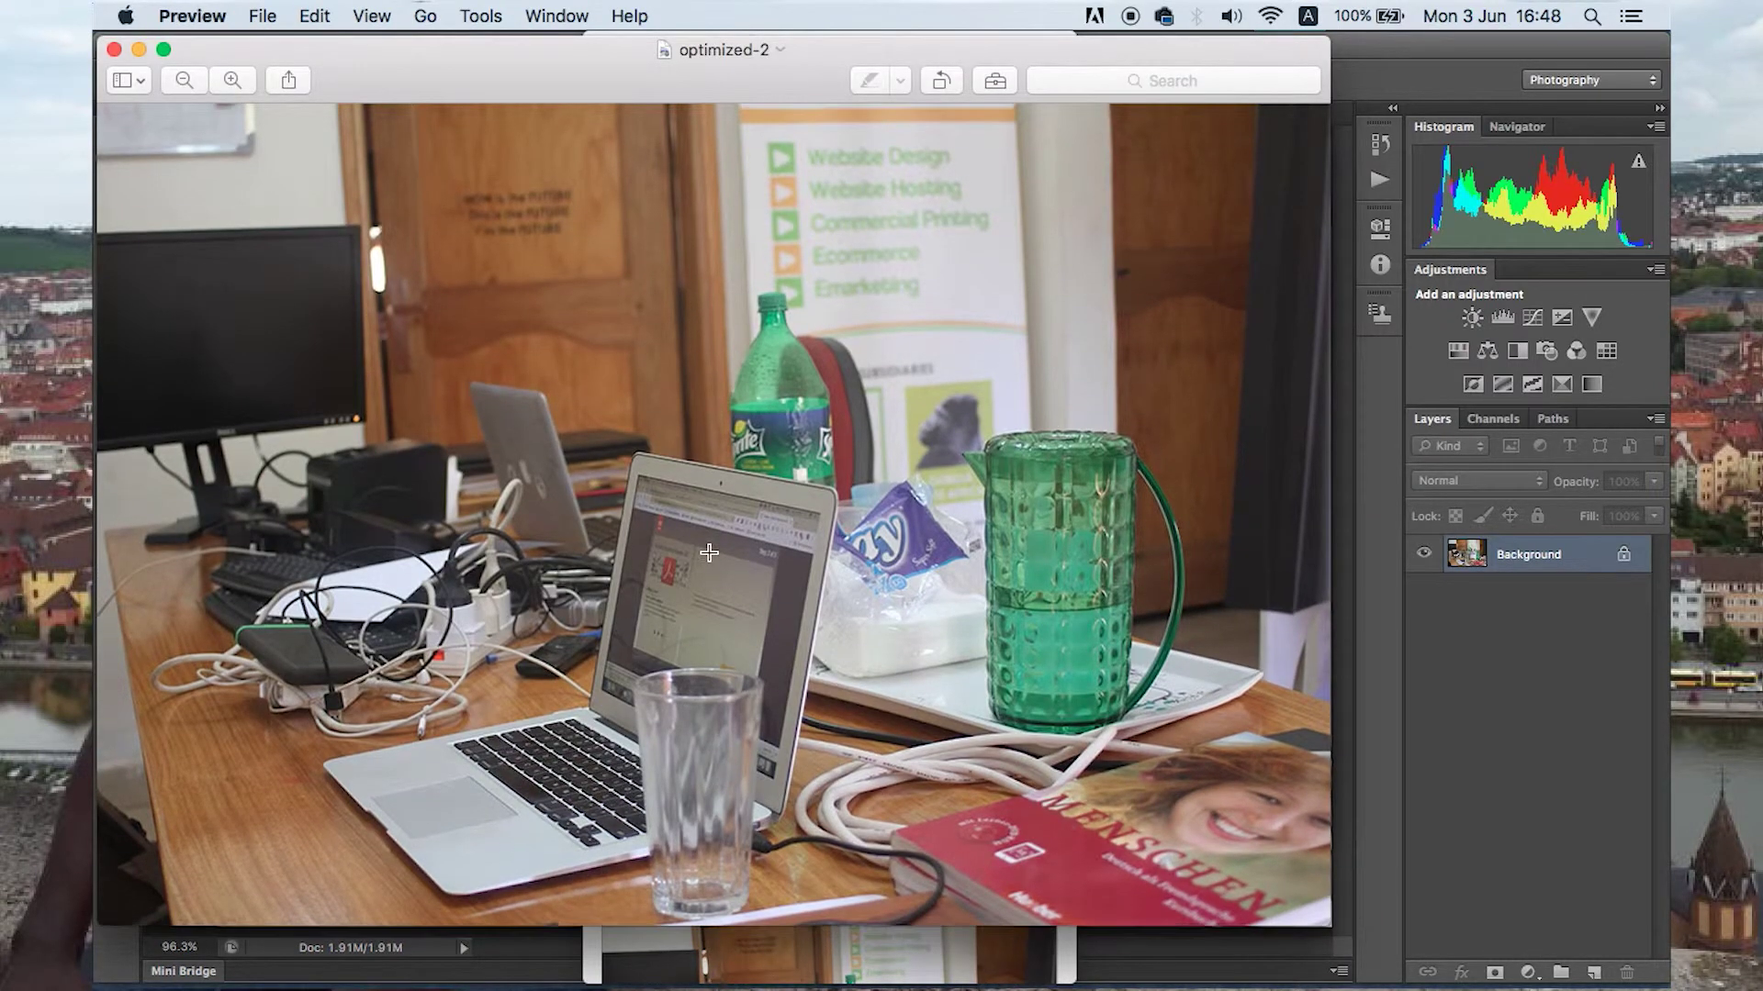
View the original IMG_3942.JPG and optimized-2 in turn in Preview, then return to Finder
{"action": "left_click", "coordinate": [113, 49]}
{"action": "double_click", "coordinate": [693, 223]}
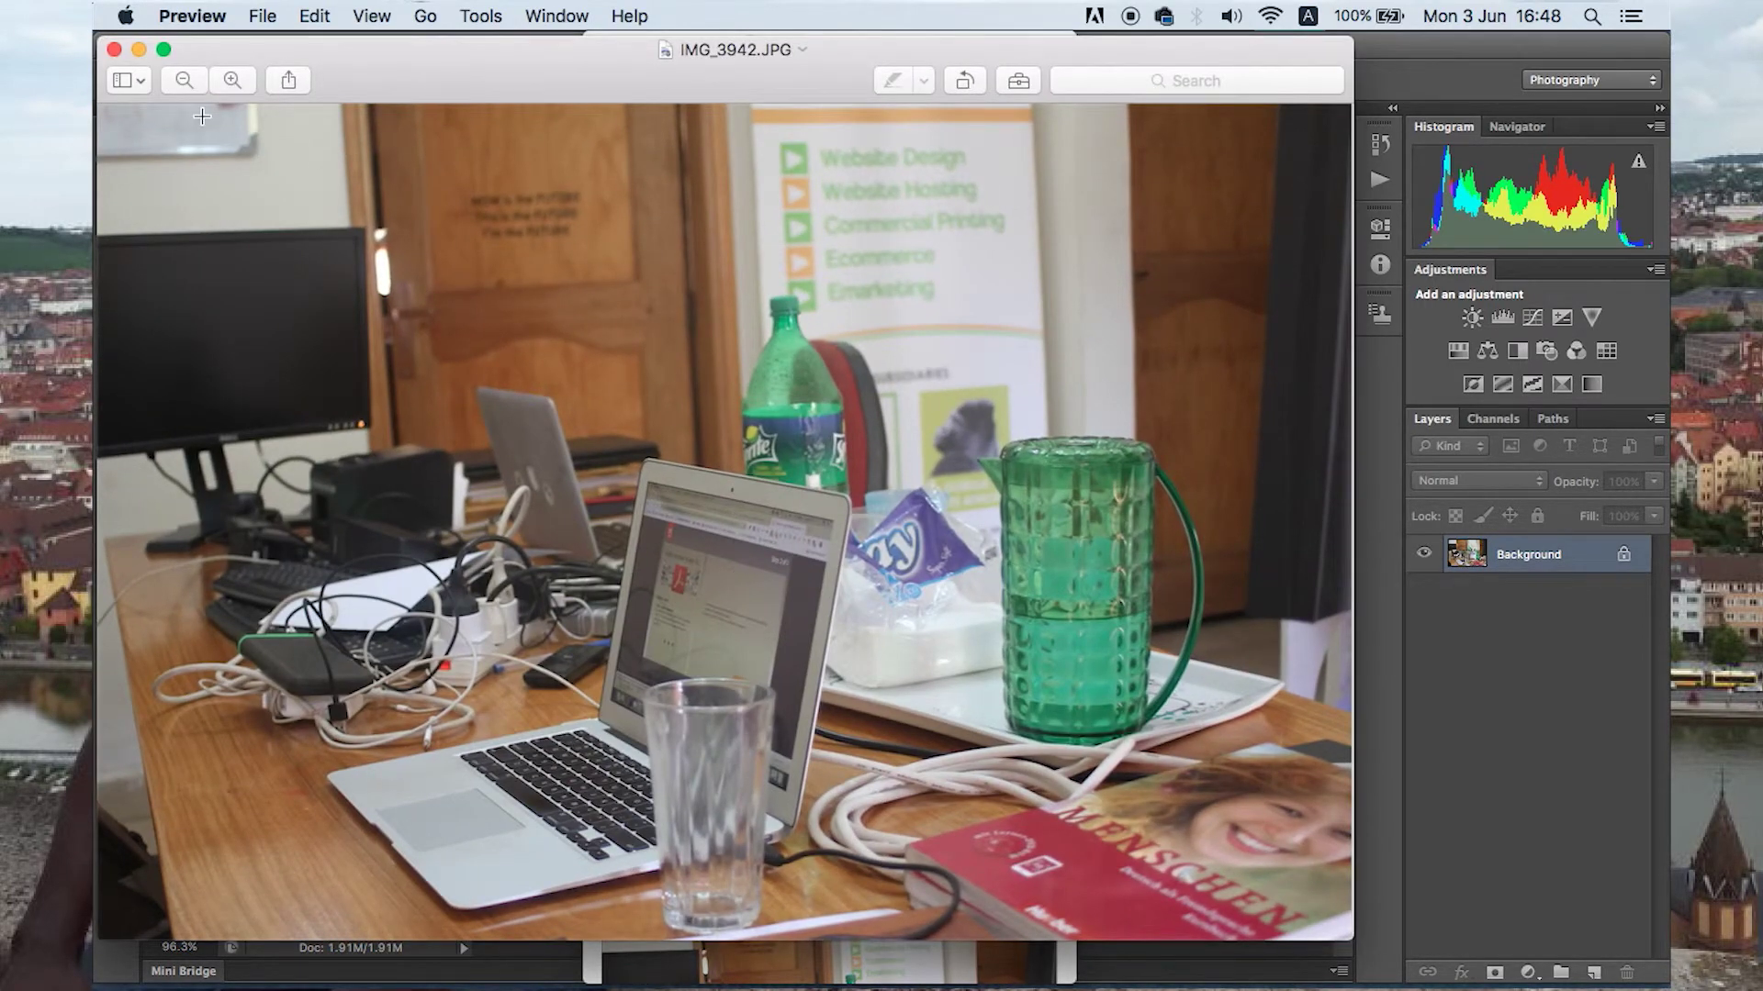
{"action": "left_click", "coordinate": [114, 48]}
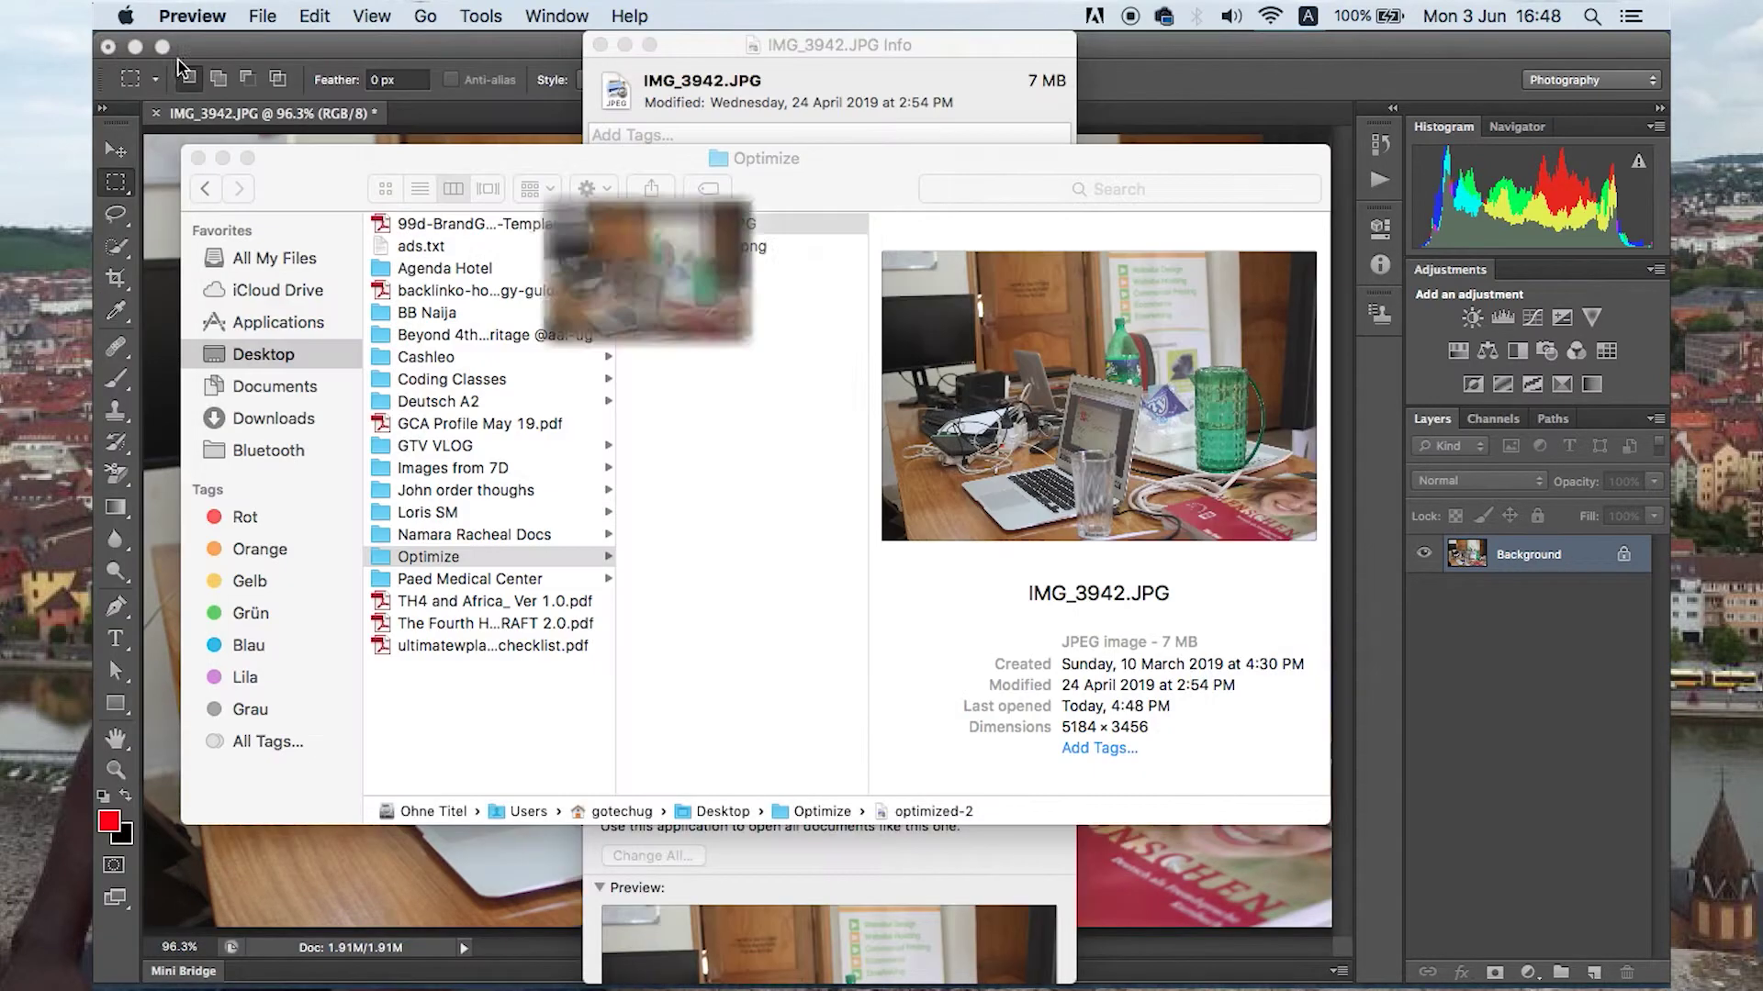
{"action": "left_click", "coordinate": [698, 271]}
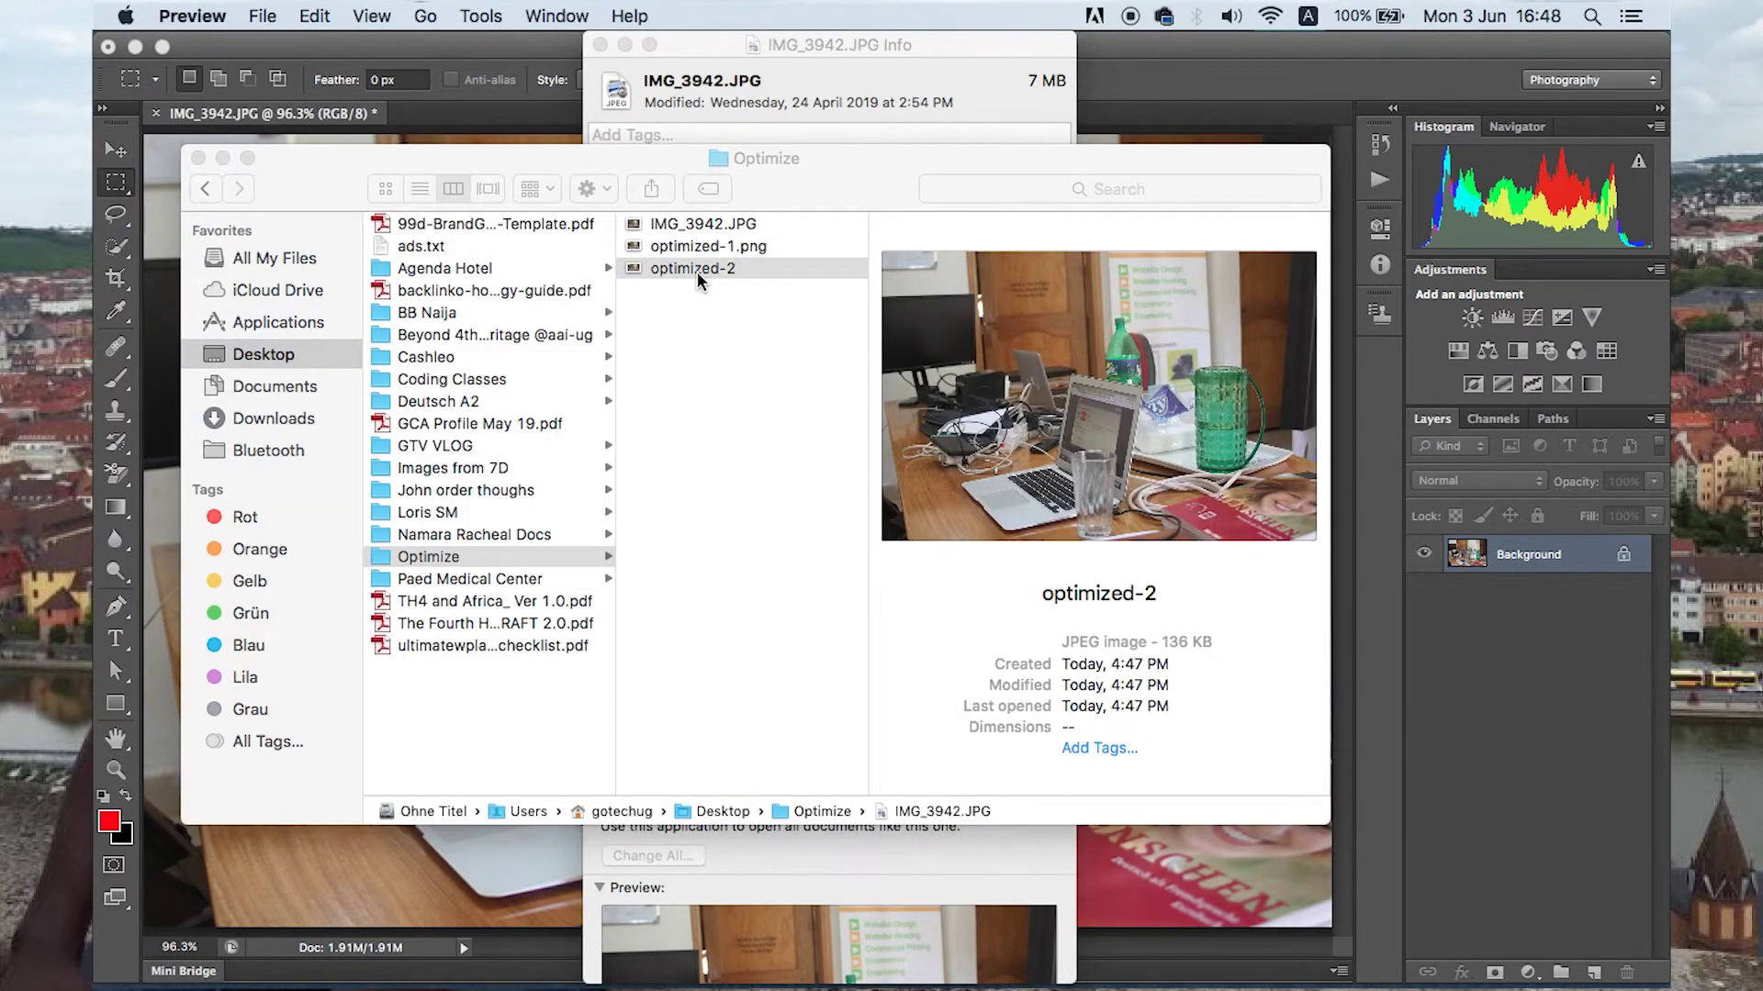
{"action": "double_click", "coordinate": [697, 269]}
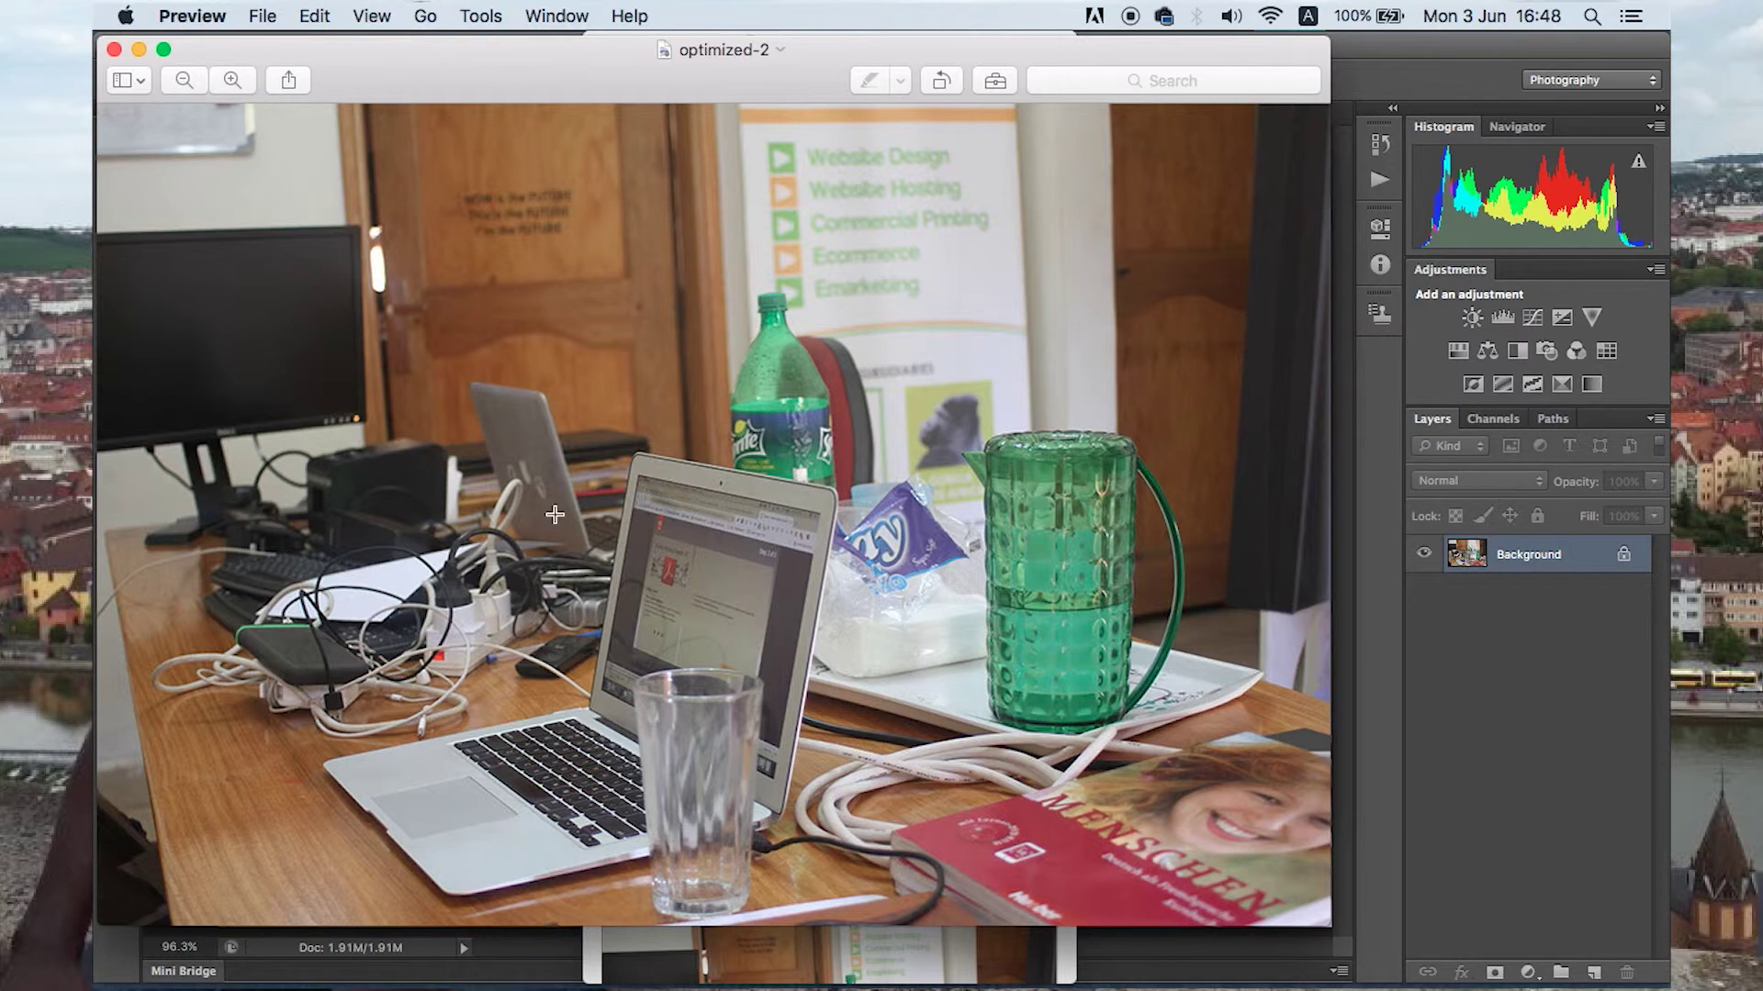
{"action": "key", "text": "super+Tab"}
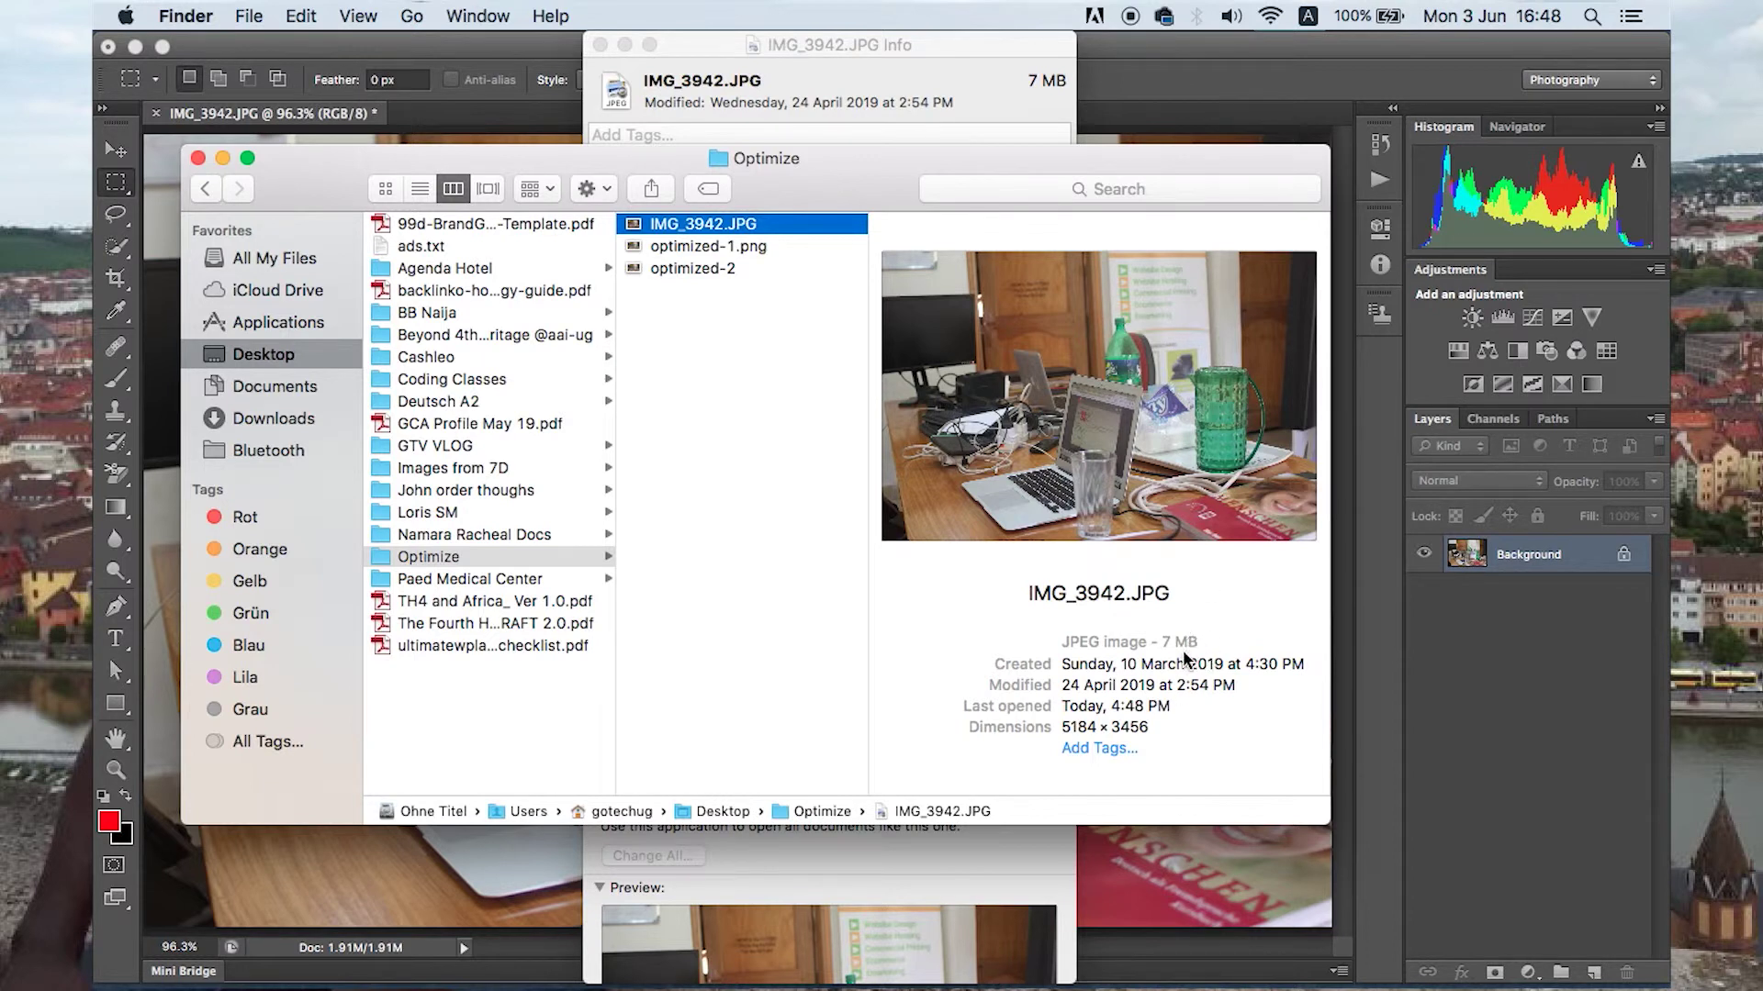
Check optimized-2's 136 KB size, close the Finder and Info windows, and close IMG_3942.JPG in Photoshop
{"action": "left_click", "coordinate": [692, 267]}
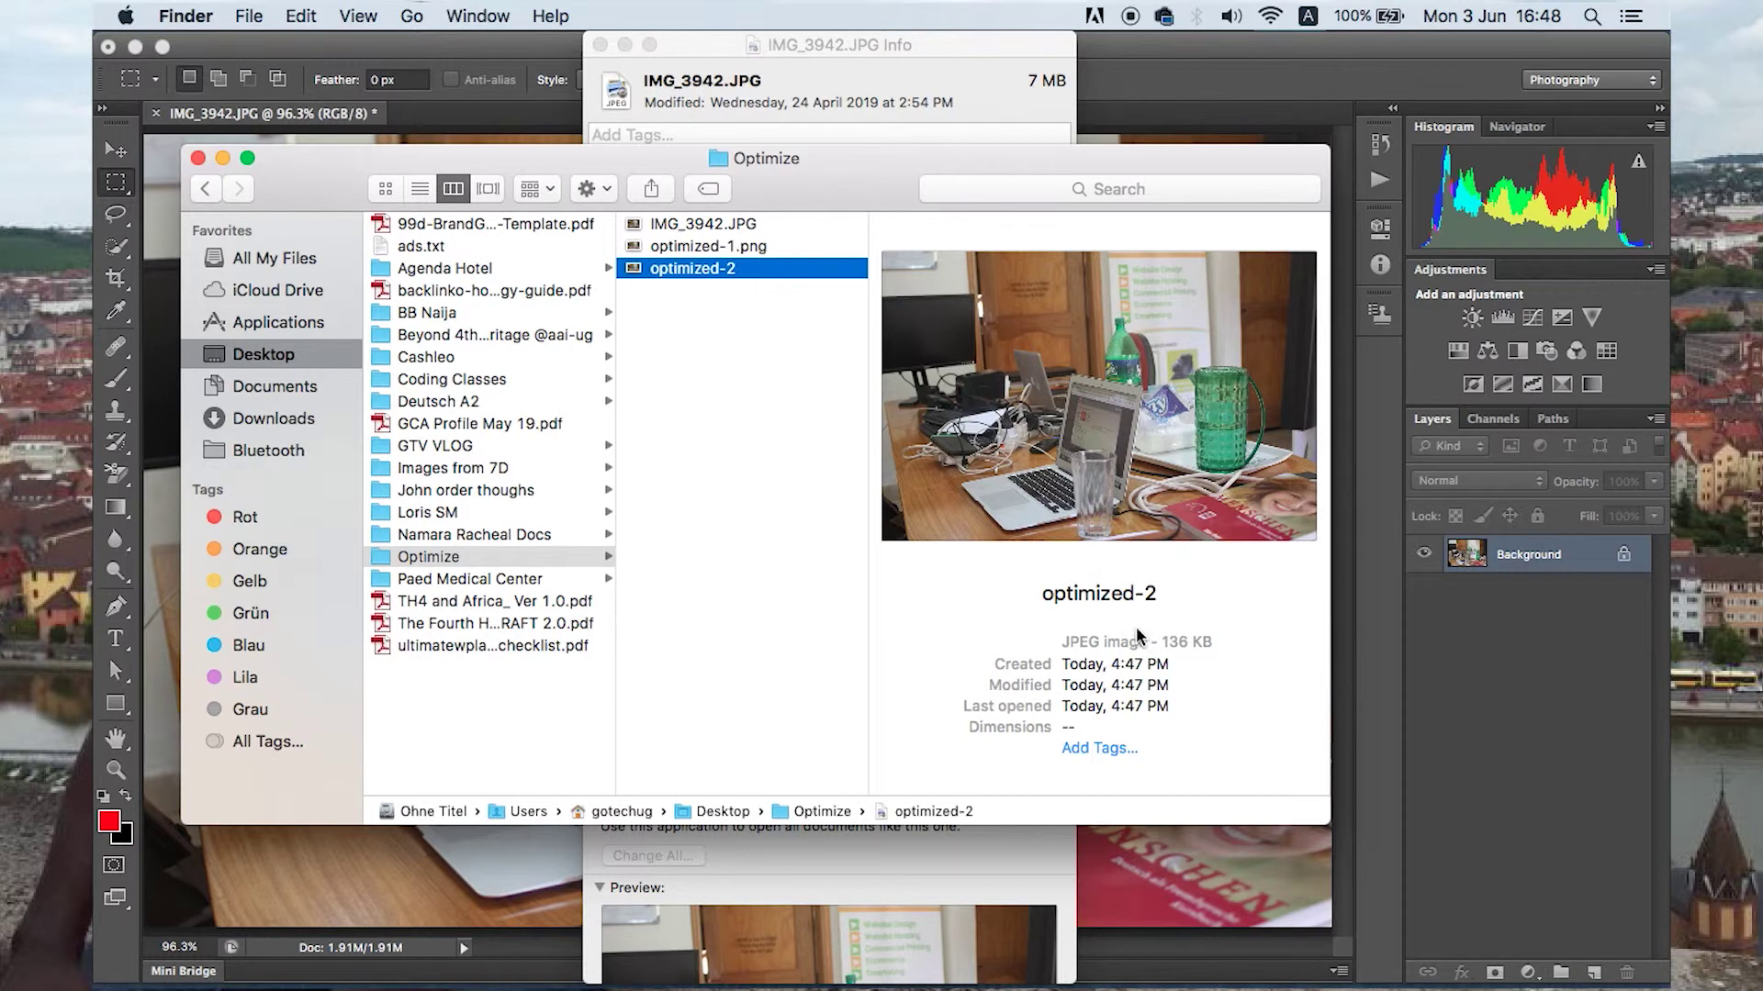
{"action": "key", "text": "super+w"}
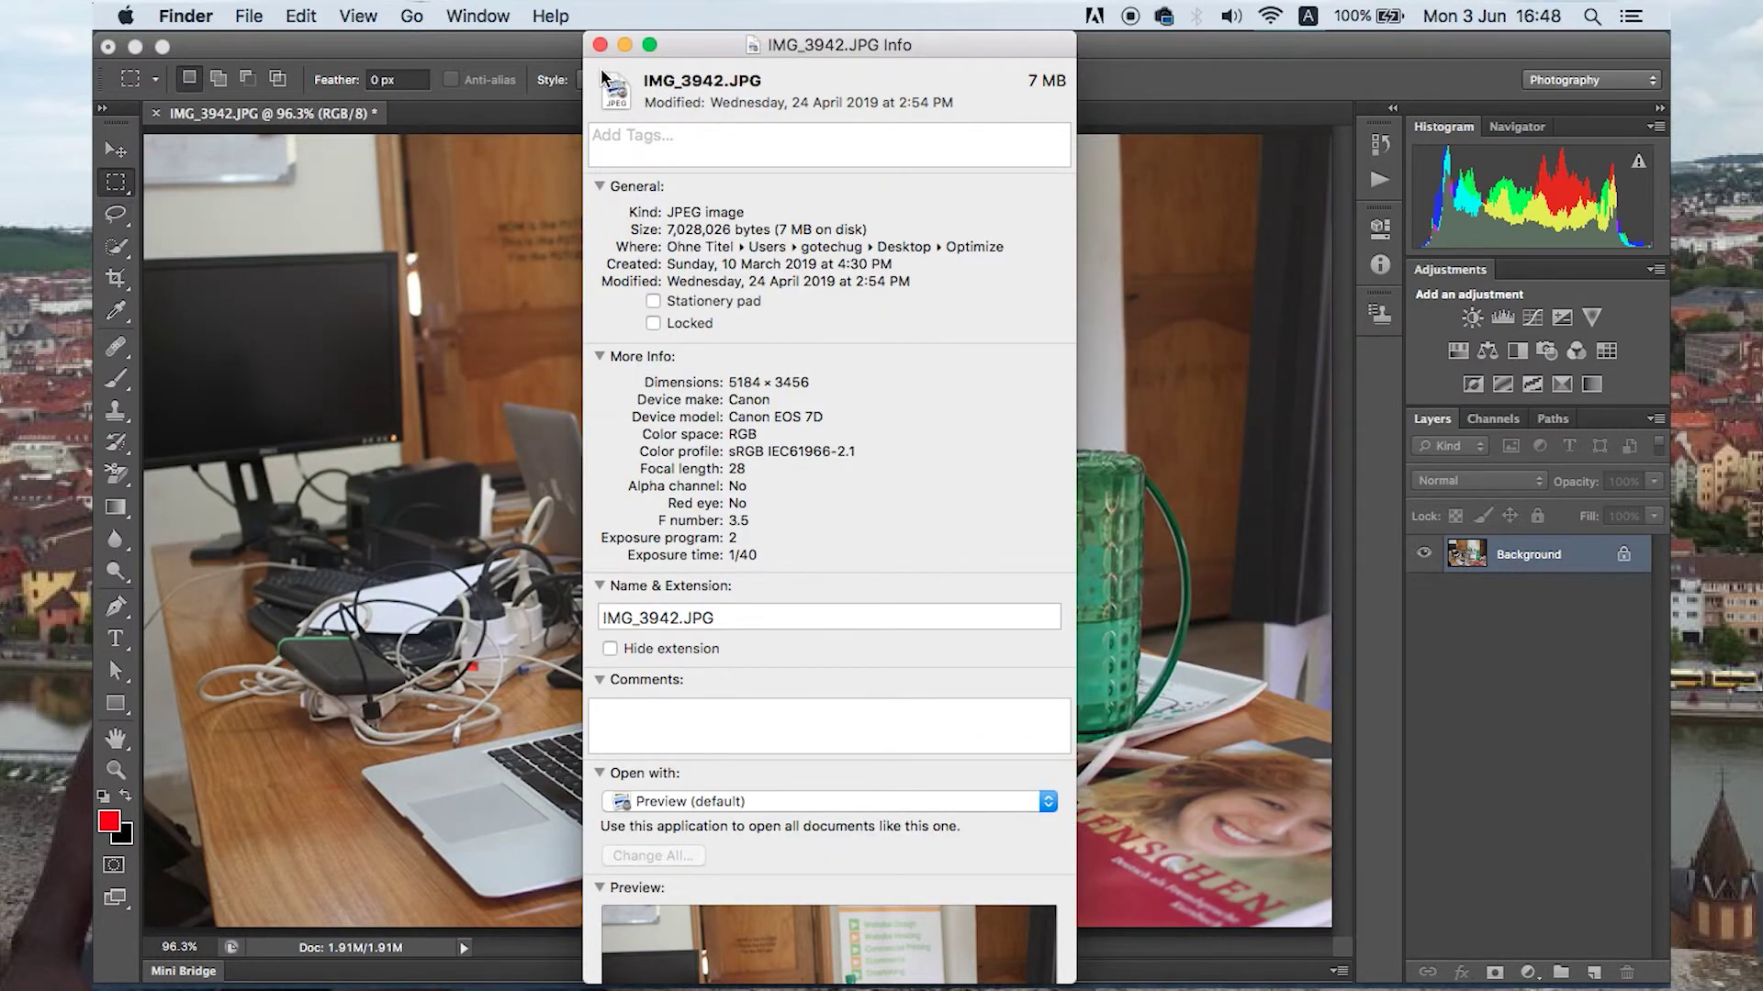
{"action": "left_click", "coordinate": [599, 44]}
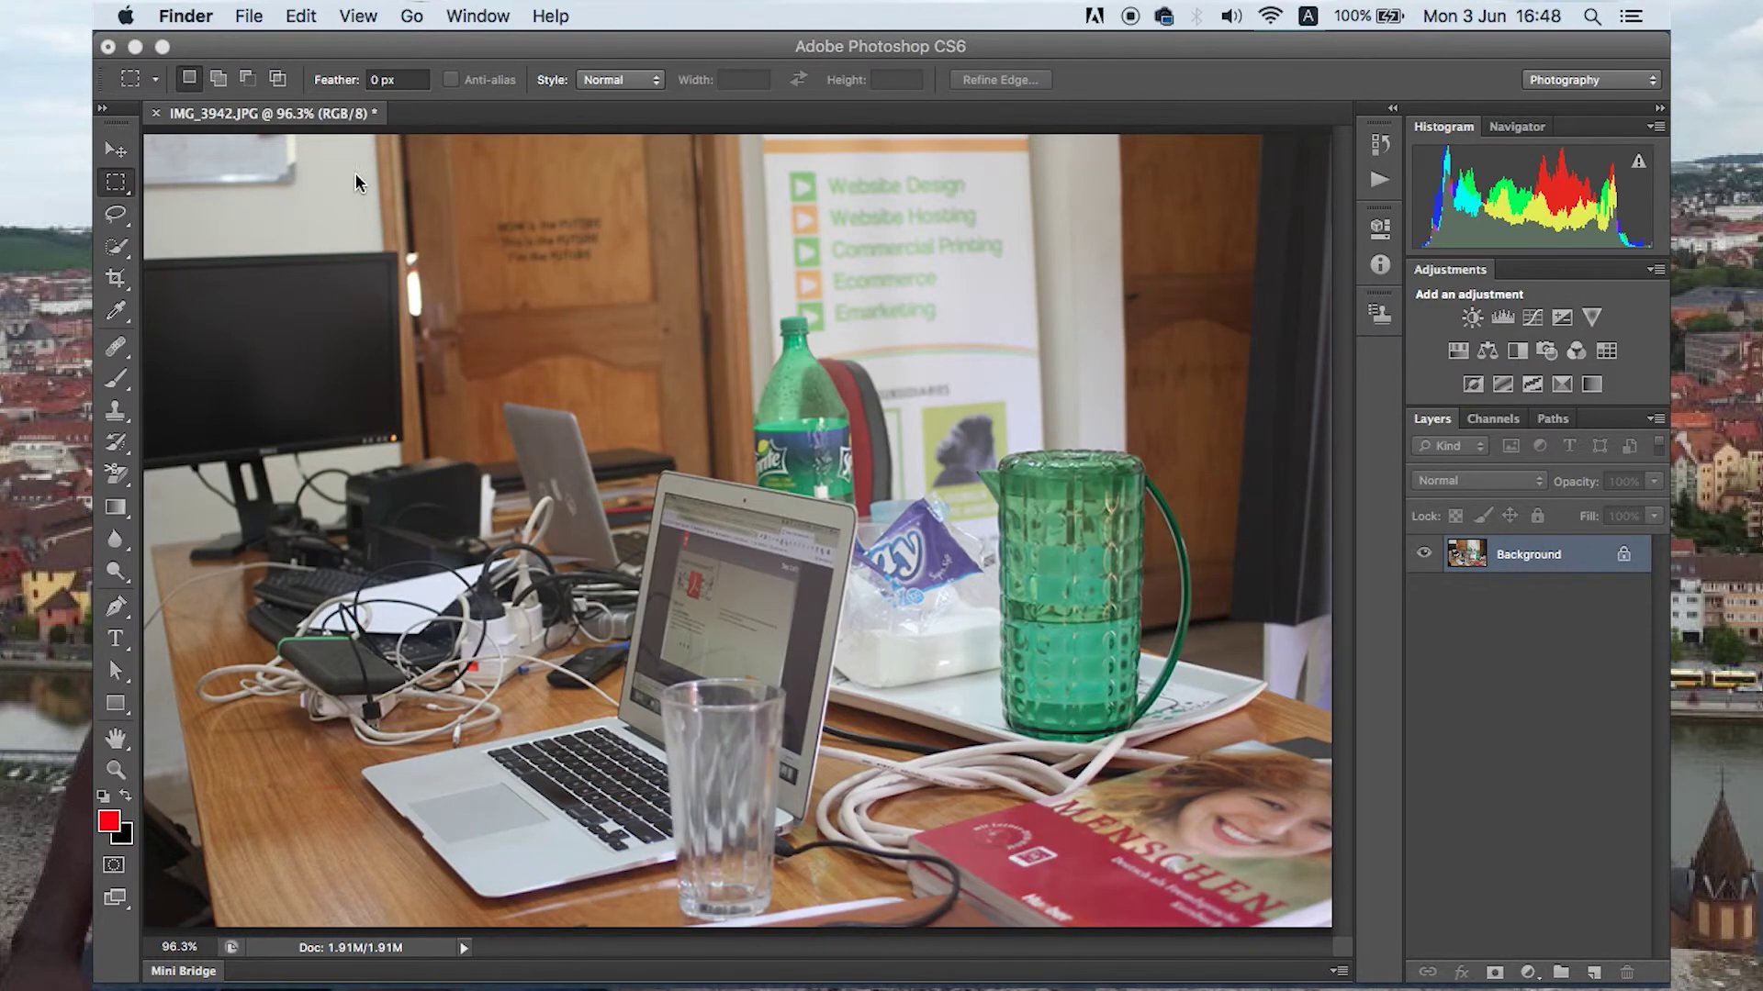
{"action": "left_click", "coordinate": [151, 112]}
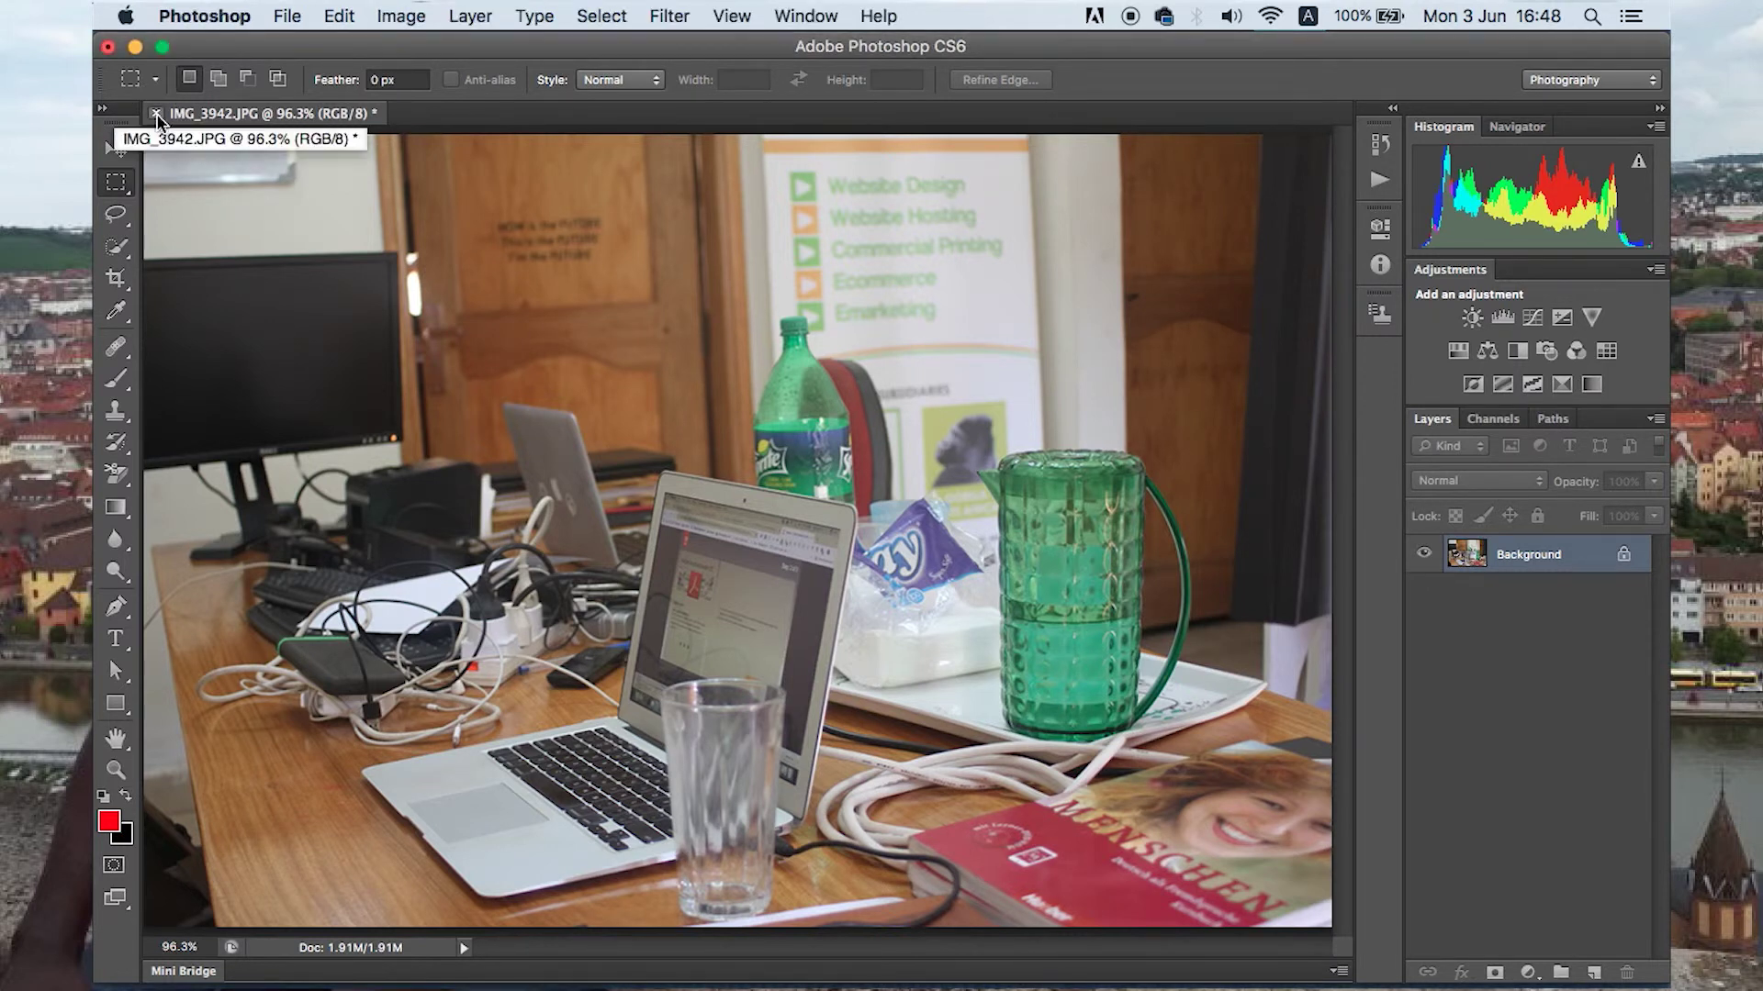
{"action": "left_click", "coordinate": [157, 115]}
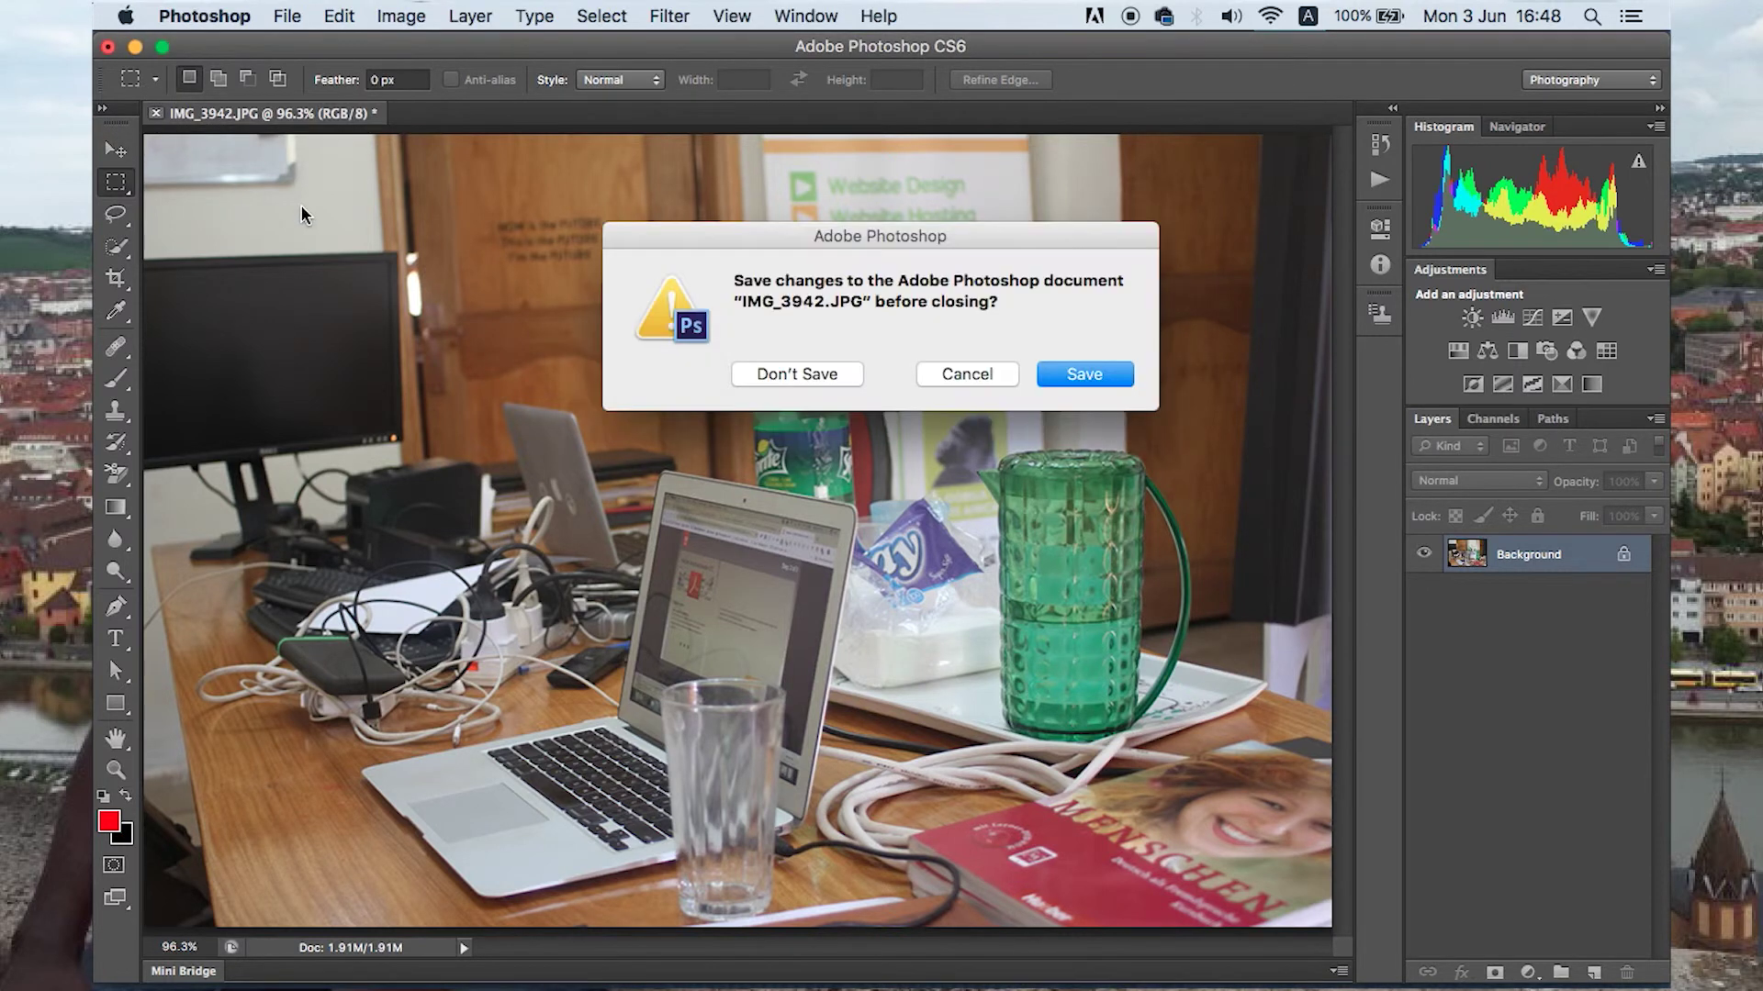